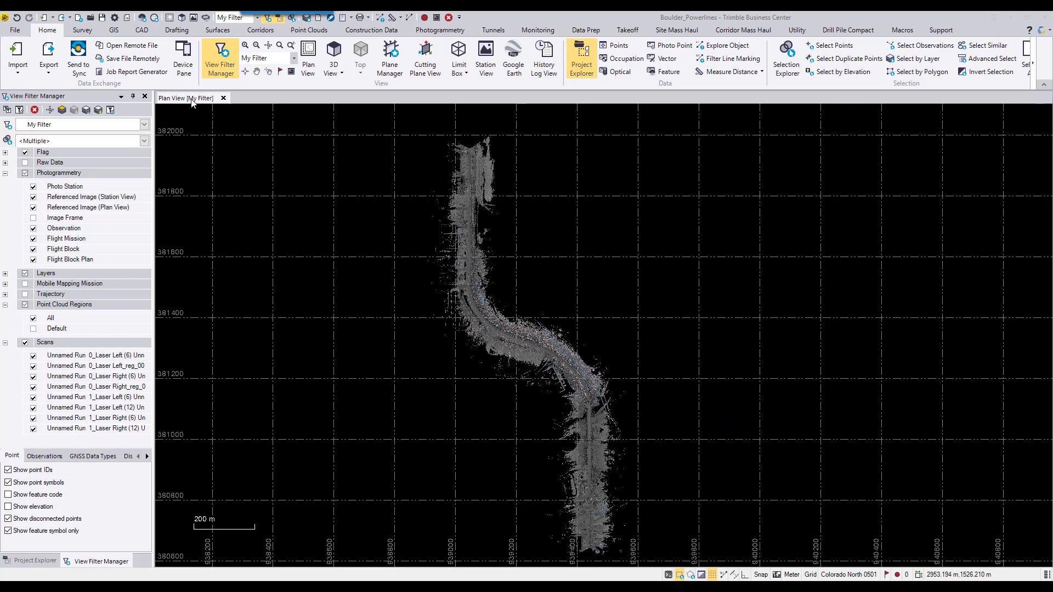
Pan the plan view to recentre the winding road point cloud
middle_click_drag(702, 428, 668, 418)
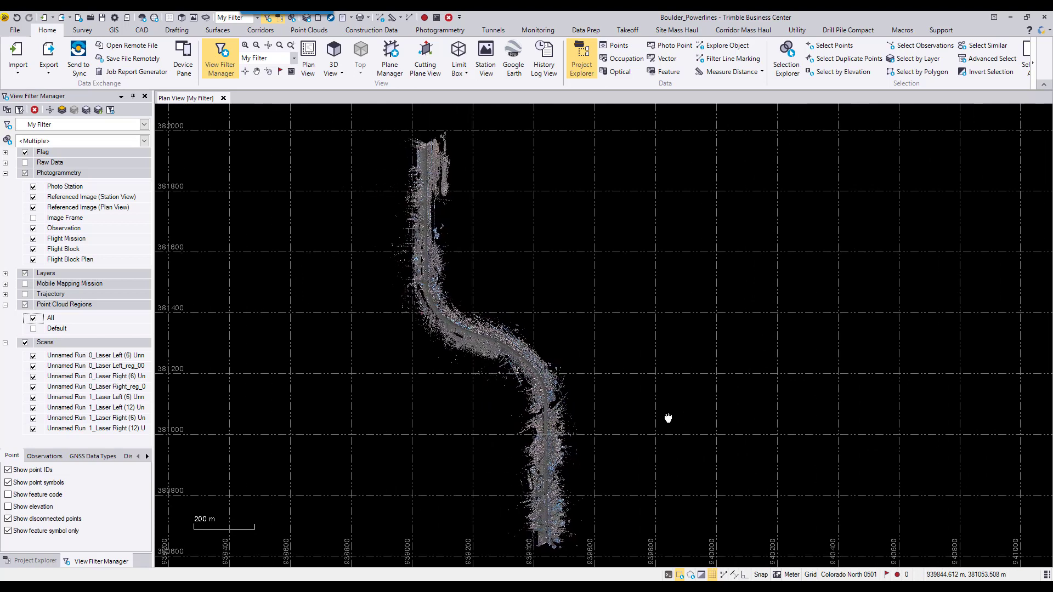
Open a 3D view of the road point cloud, tilted to an oblique angle
left_click(334, 55)
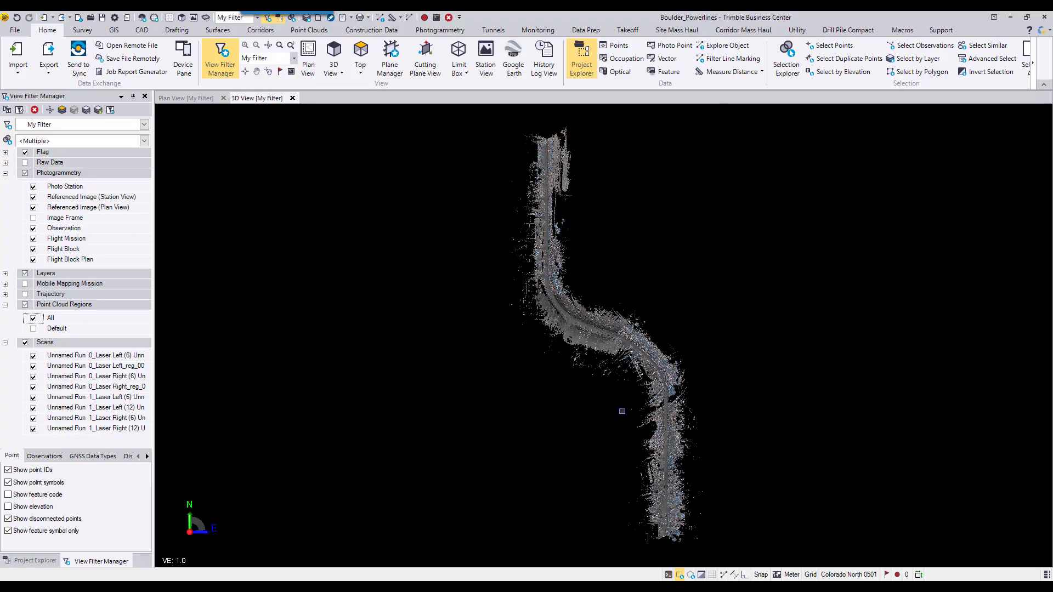
middle_click_drag(622, 411, 438, 331)
scroll(620, 359, "up", 3)
Place the 3D view beside the plan view in a new vertical tab group, framing the whole S-shaped road
right_click(277, 98)
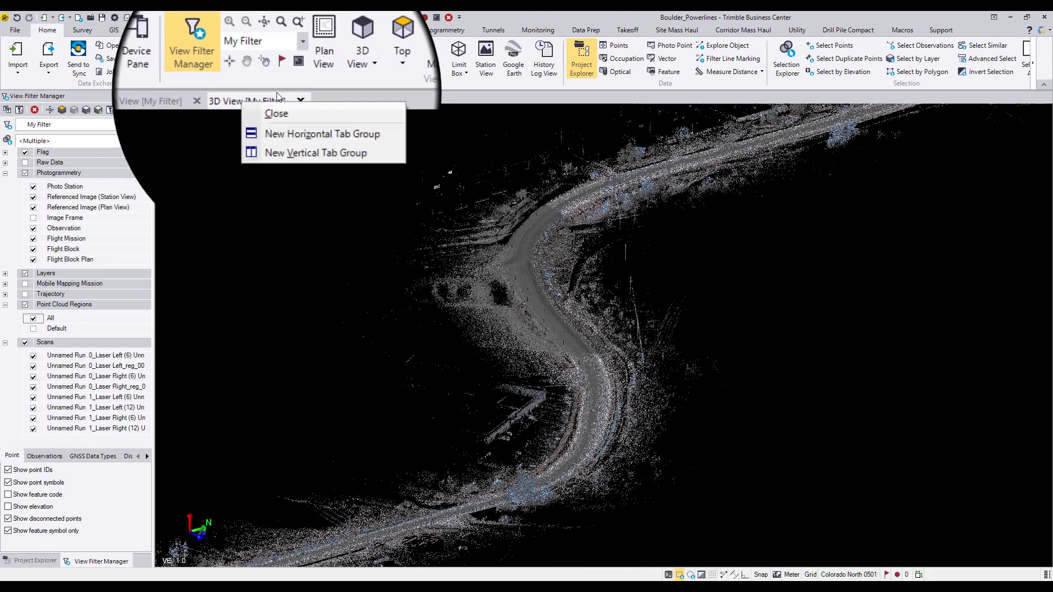
left_click(316, 152)
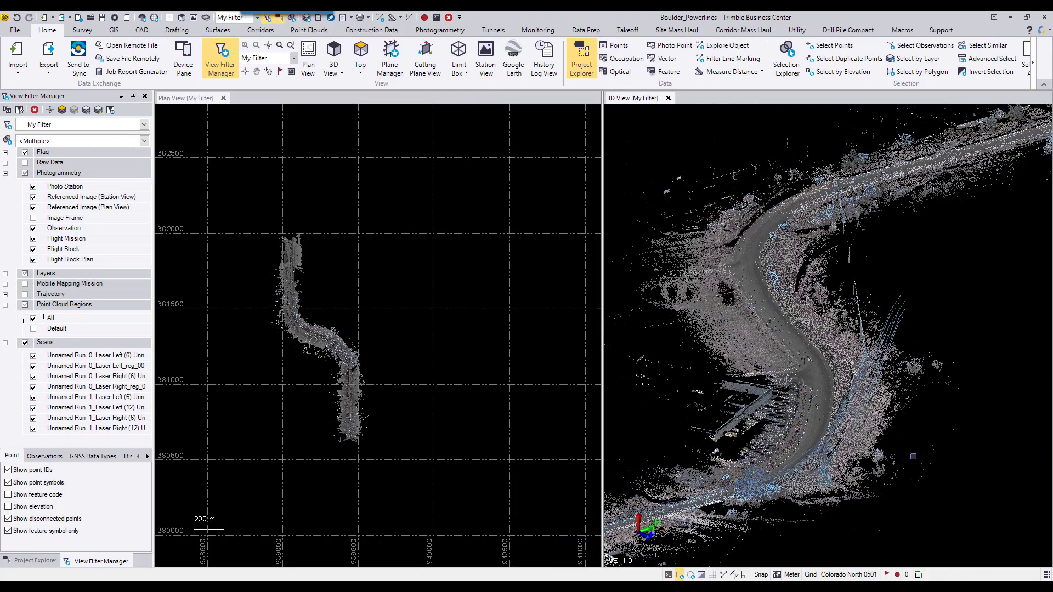
middle_click_drag(913, 457, 924, 179)
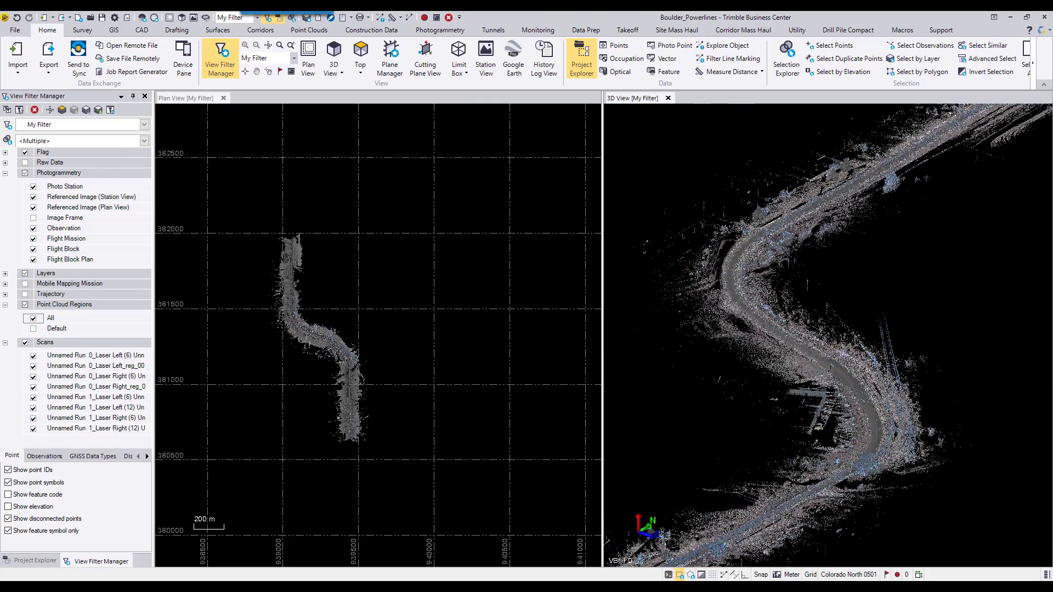
scroll(828, 336, "up", 3)
scroll(329, 345, "up", 3)
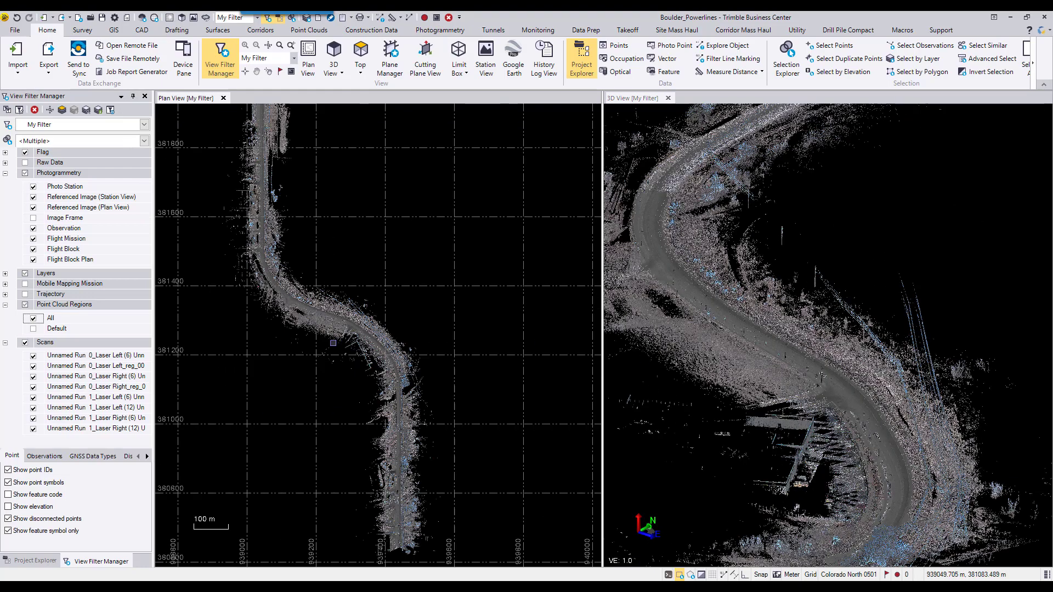
scroll(823, 350, "down", 3)
middle_click_drag(801, 384, 826, 370)
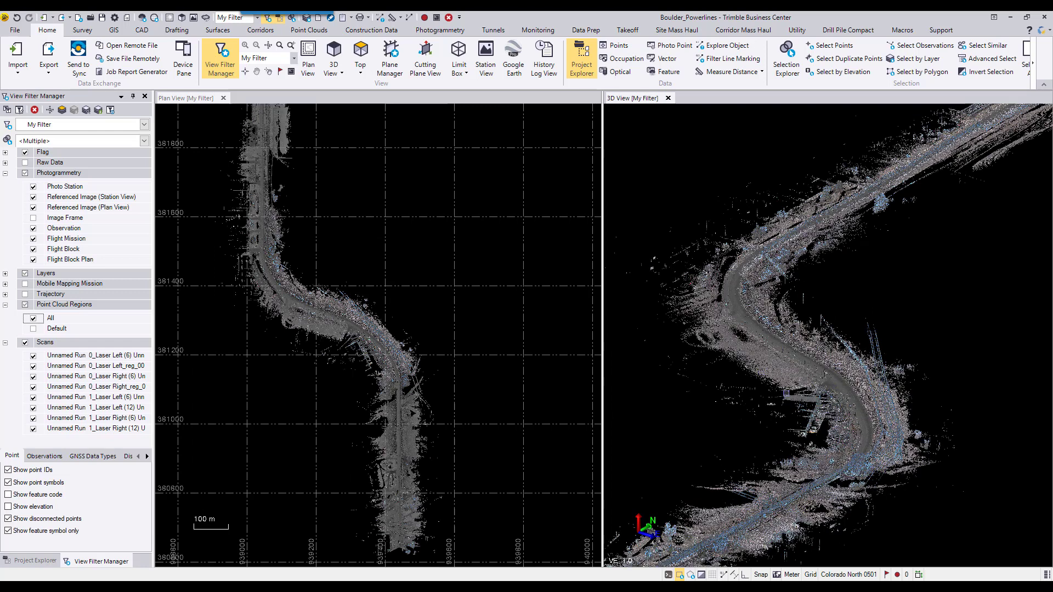
scroll(744, 394, "down", 3)
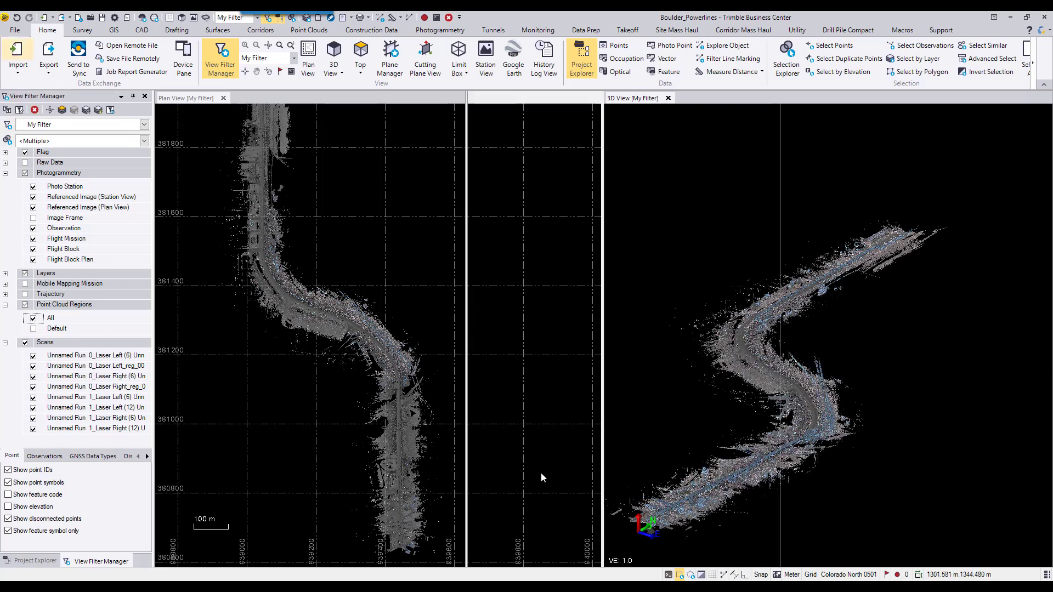
Import Cabinet_CAD.dxf from the TBC - Cabinet Extraction folder and add its outlines to the plan view
key("ctrl+i")
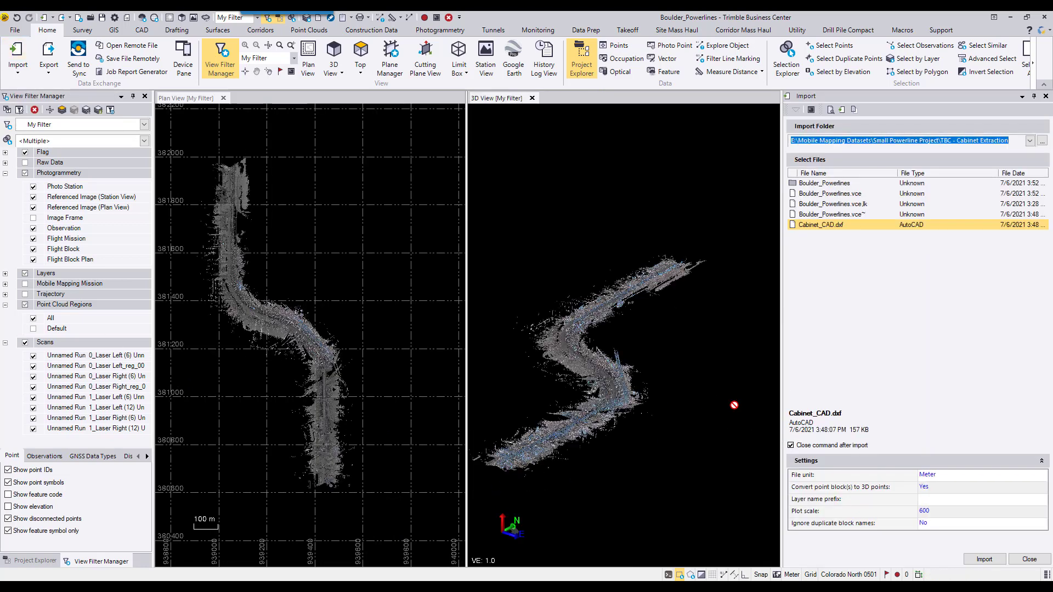
left_click(1042, 141)
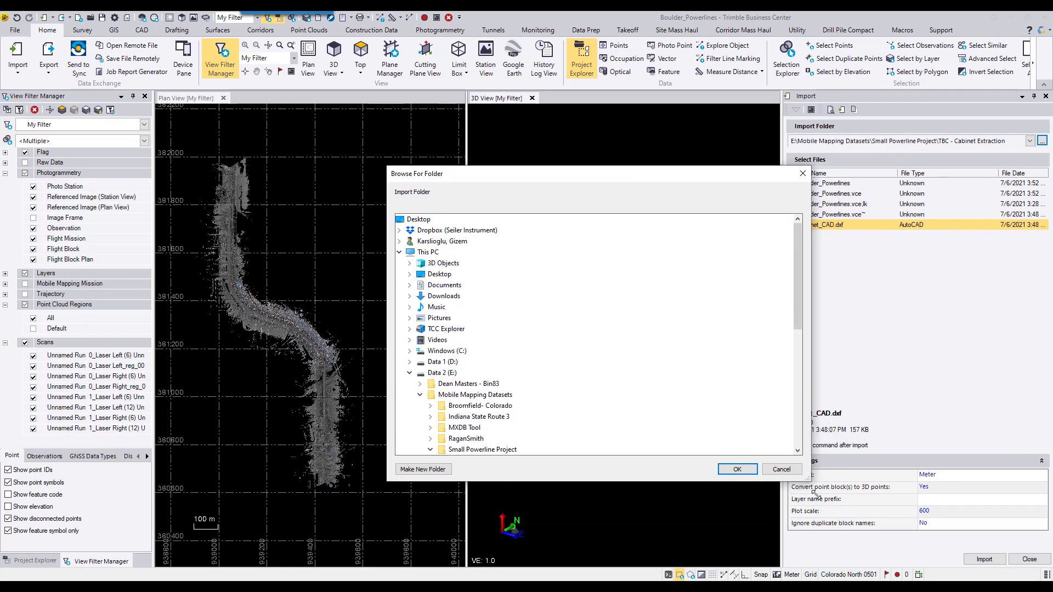
left_click_drag(802, 477, 835, 525)
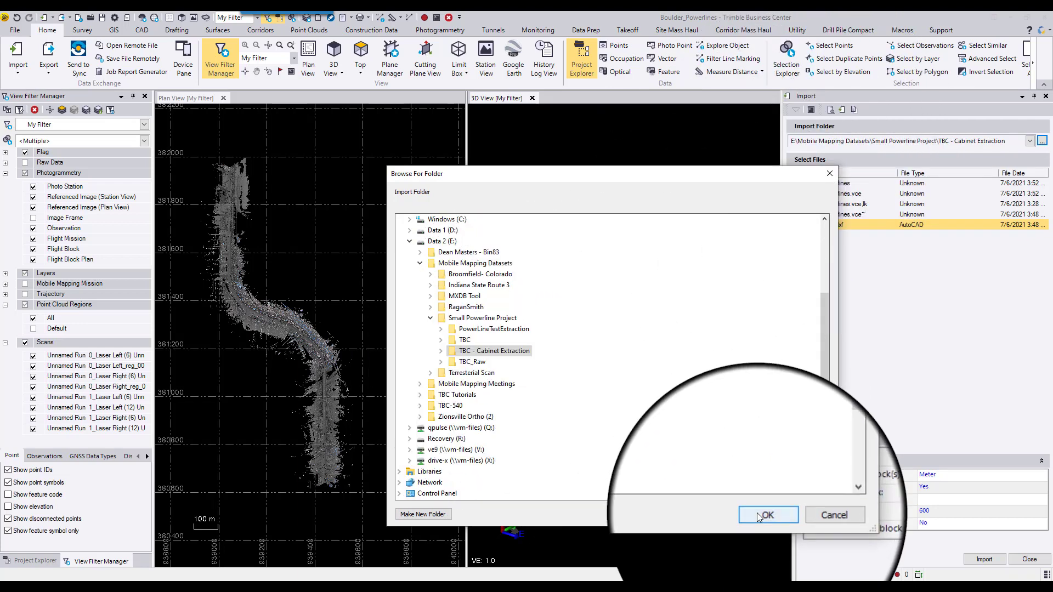
scroll(520, 369, "up", 4)
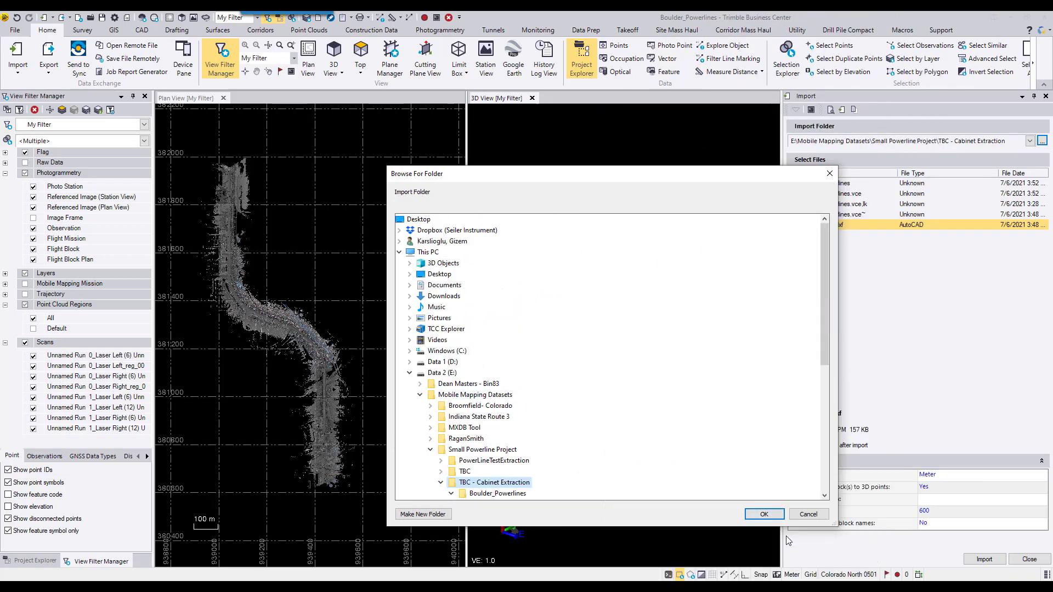
left_click(766, 514)
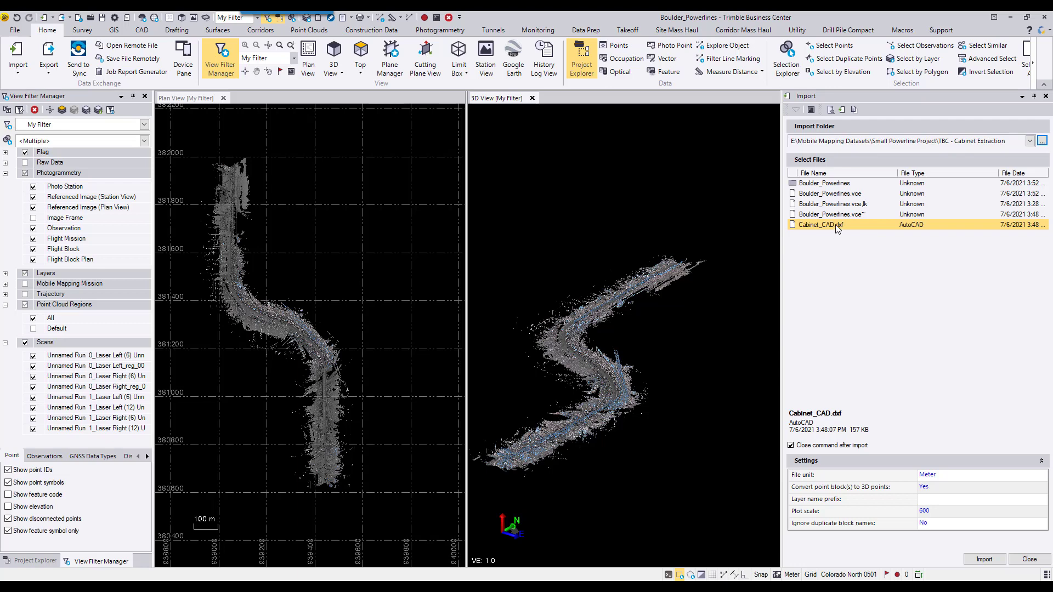
left_click(982, 559)
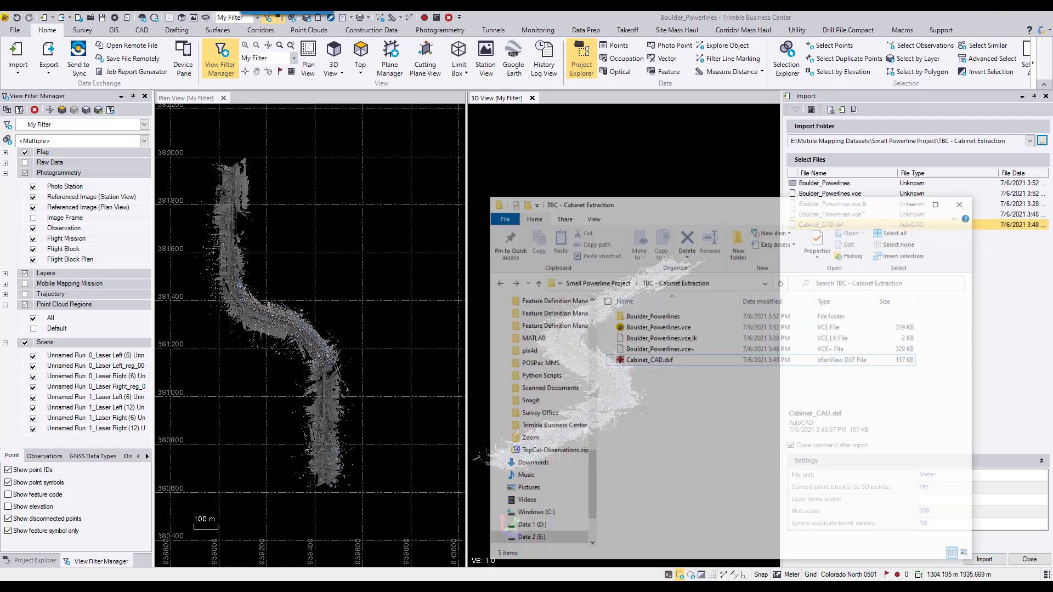
left_click_drag(679, 341, 411, 346)
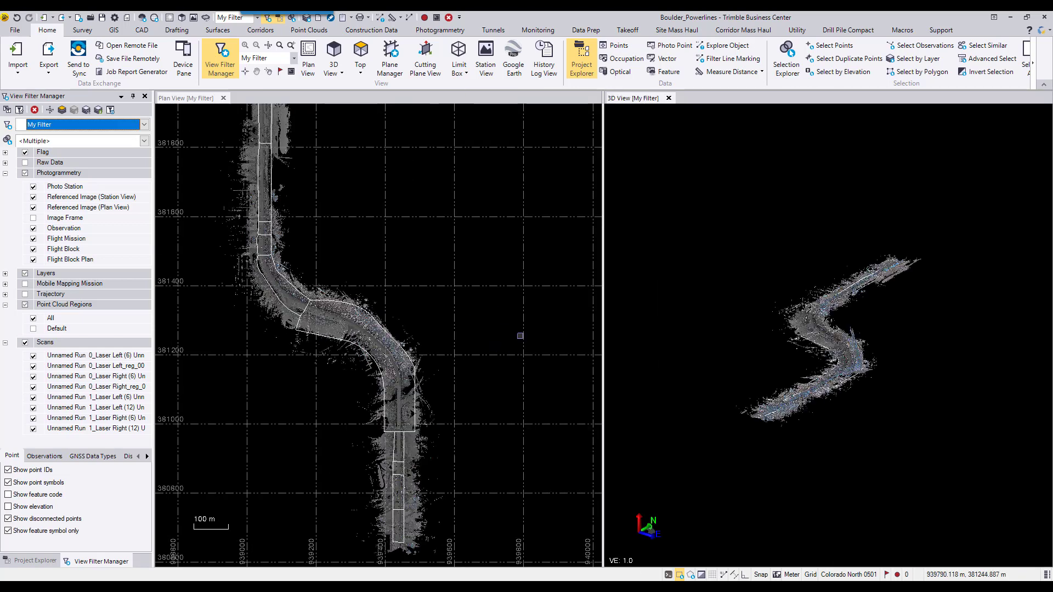
Zoom and pan the plan view to inspect the boundary outlines at the road's northern bend
scroll(404, 263, "down", 3)
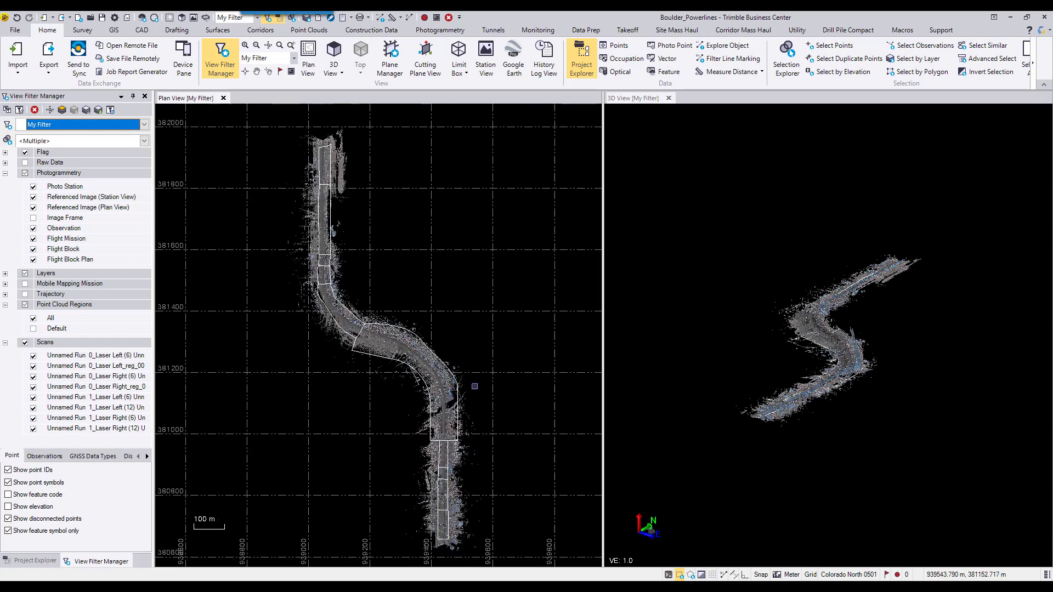
middle_click_drag(473, 387, 439, 367)
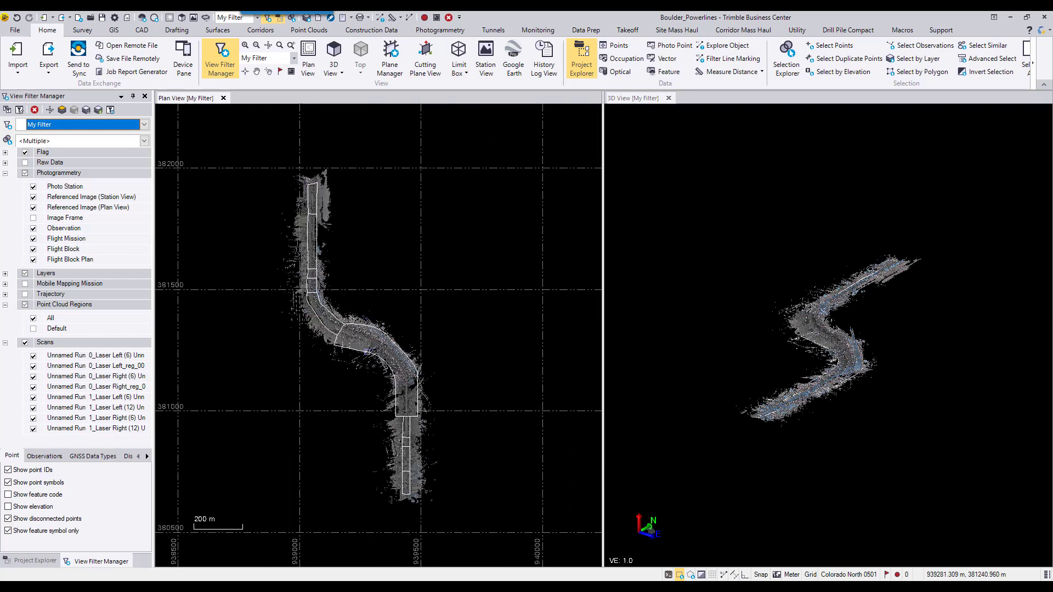
scroll(359, 351, "up", 3)
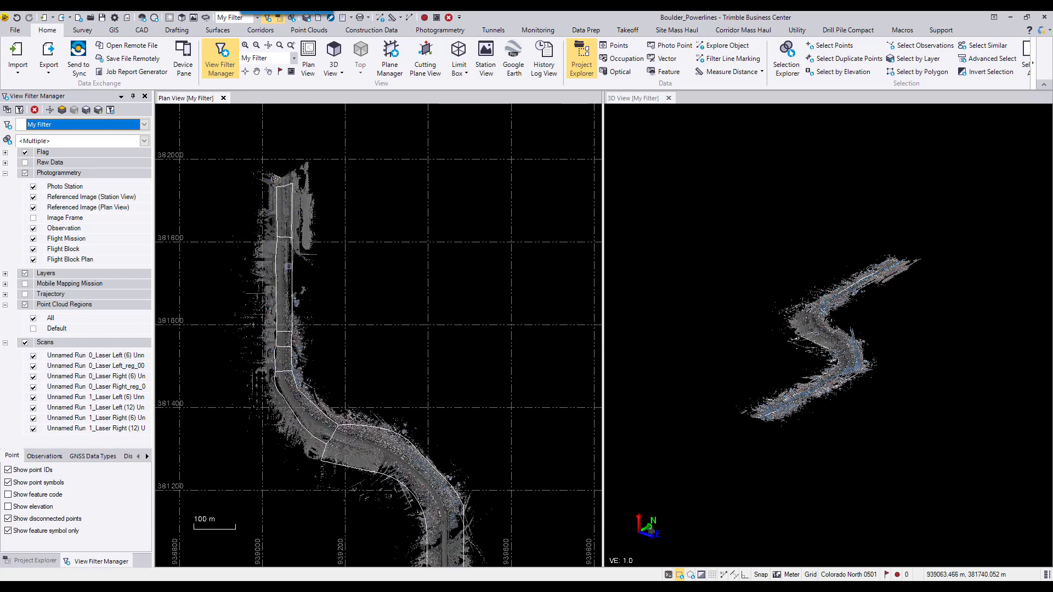
middle_click_drag(440, 374, 376, 305)
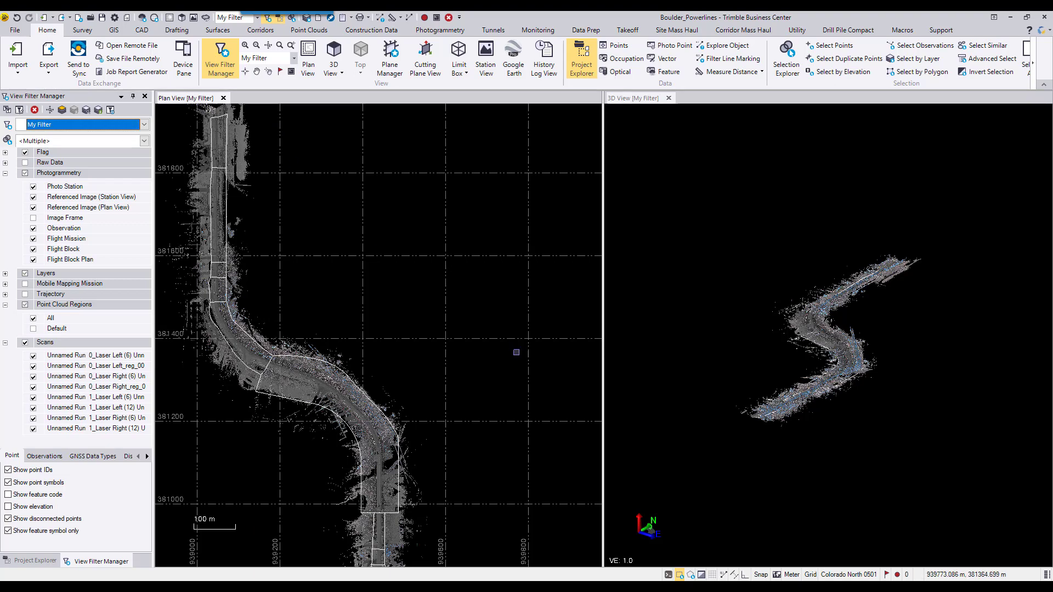
Close the 3D view and zoom out until the entire road corridor shows in plan
left_click(669, 99)
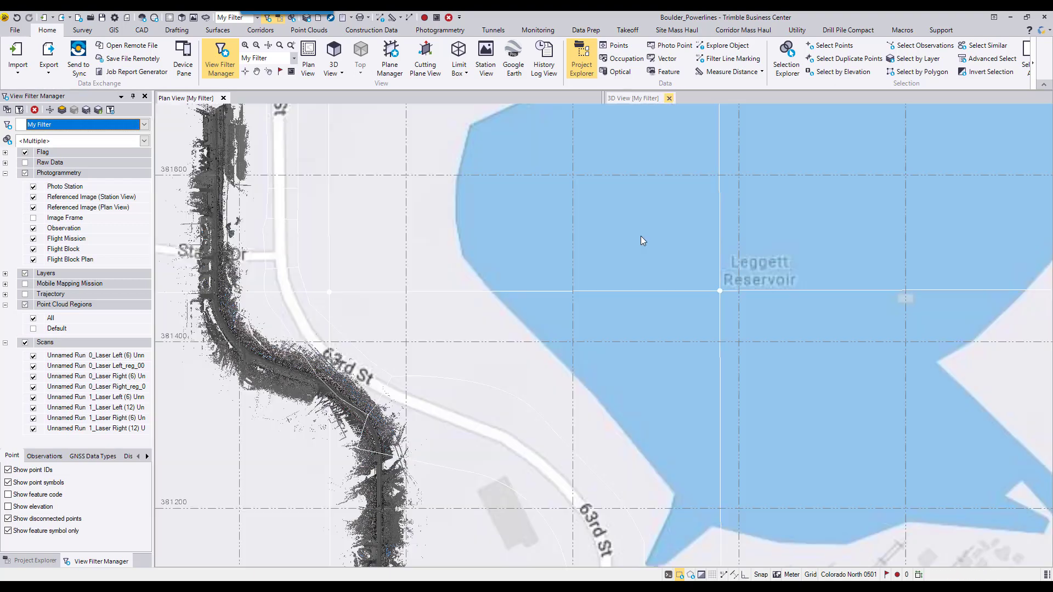
scroll(680, 439, "down", 1)
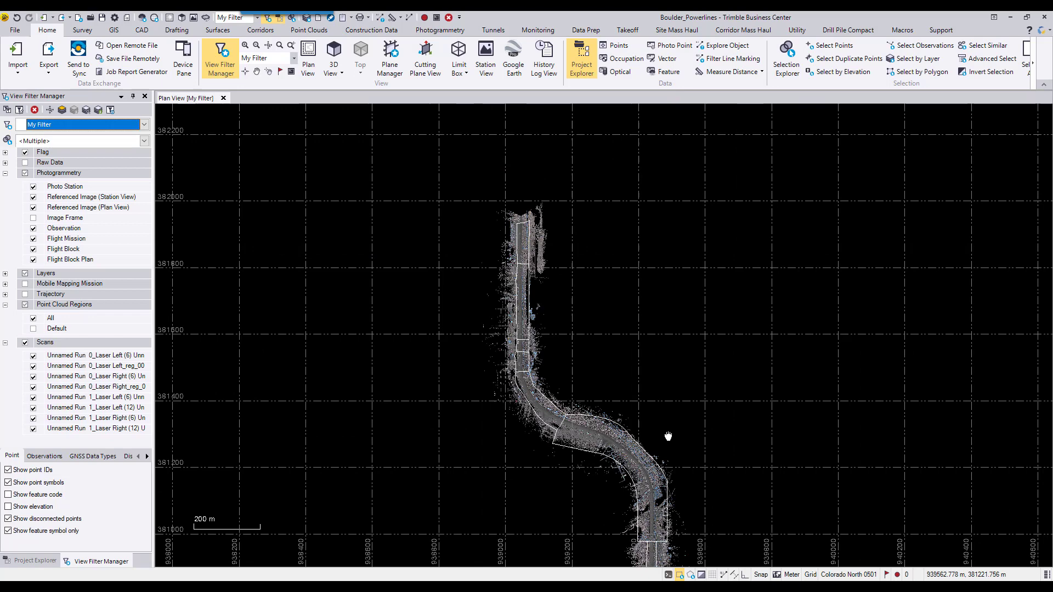
middle_click_drag(670, 434, 614, 359)
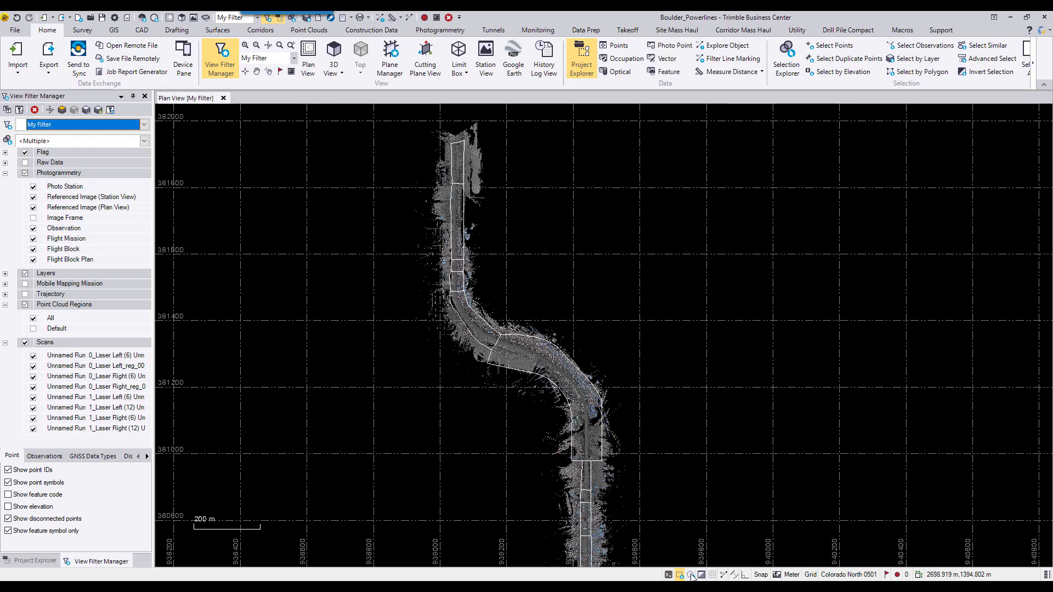
left_click(692, 575)
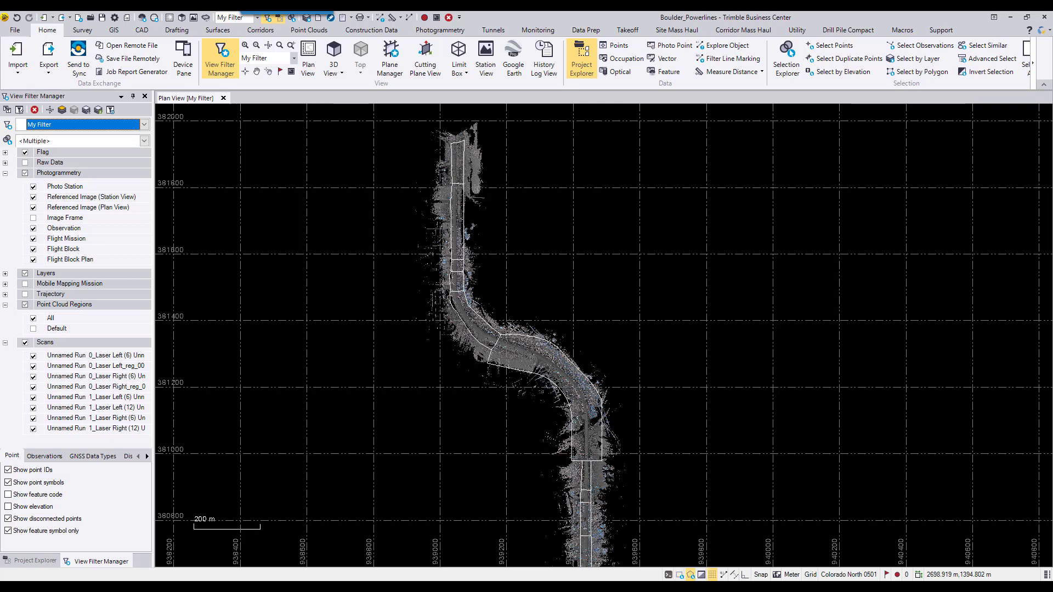
scroll(635, 488, "down", 2)
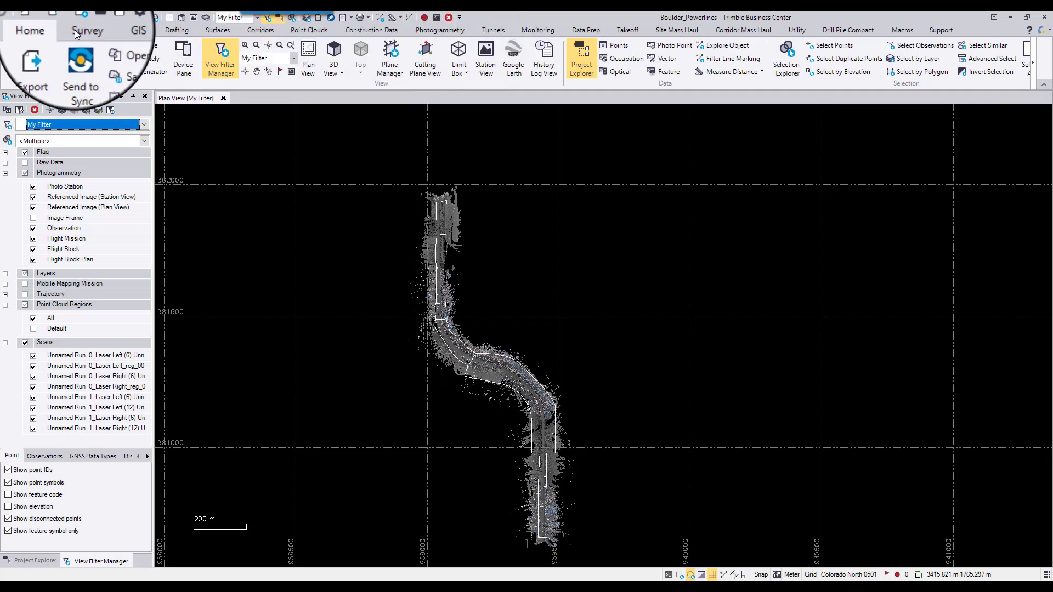
Run the SelectPointCloudByBoundary command from the Command Pane
left_click(291, 71)
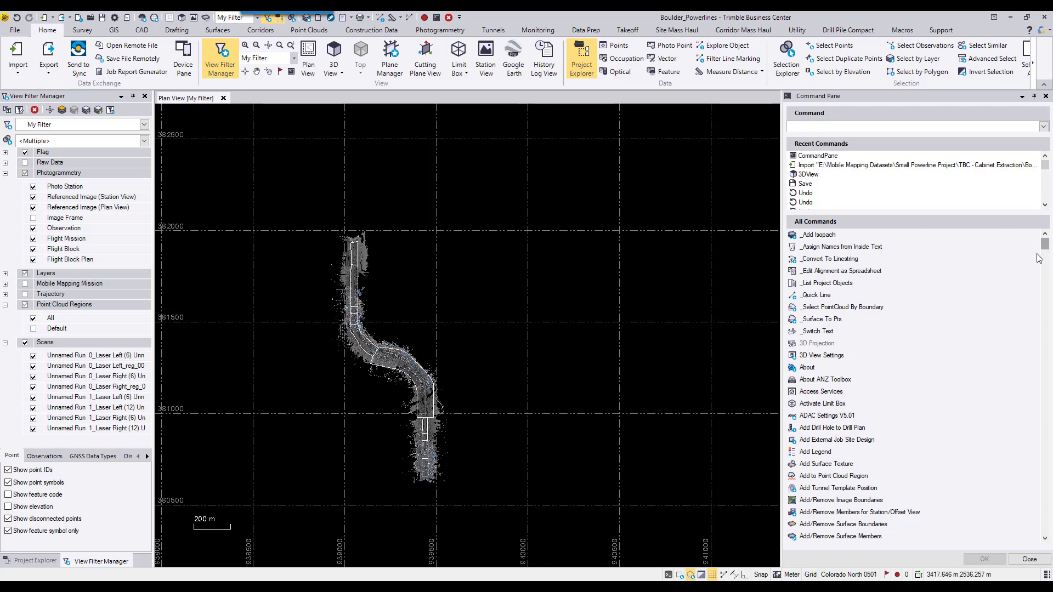
scroll(1037, 258, "down", 15)
left_click_drag(1045, 263, 1051, 234)
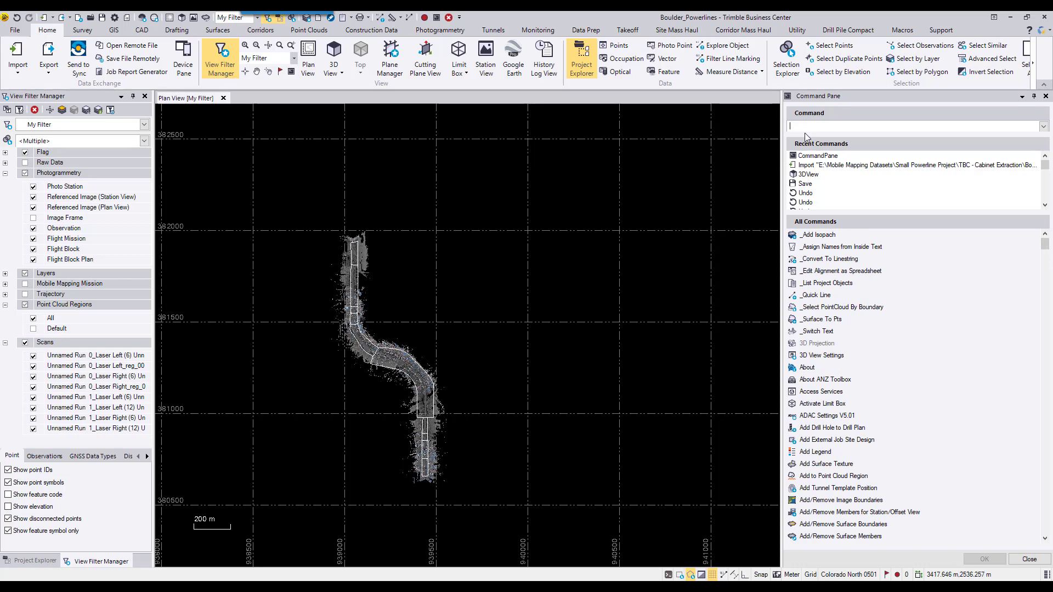
type("selec")
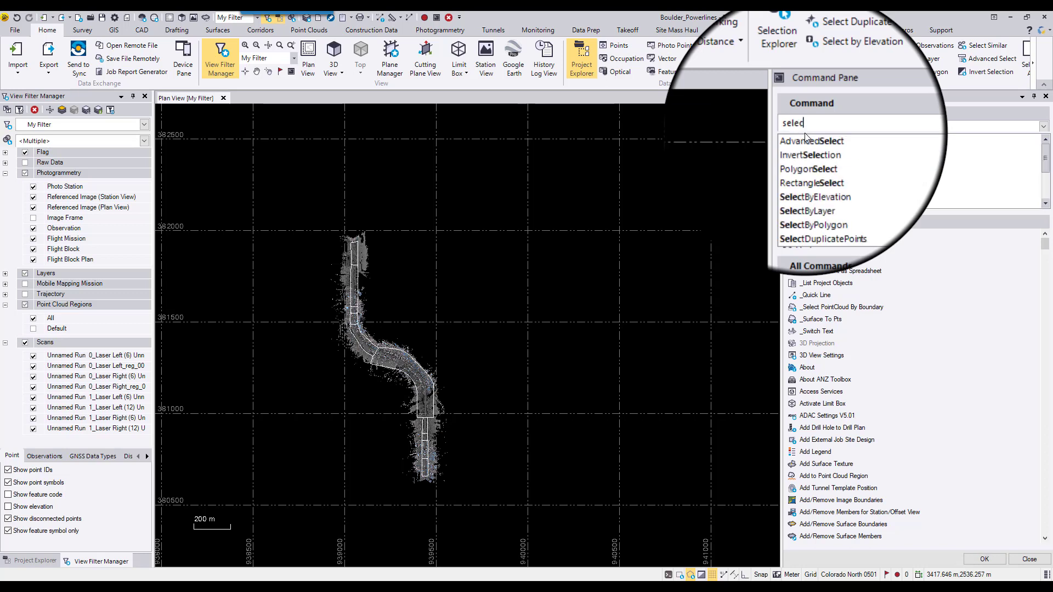
type("tpointcloudbybp")
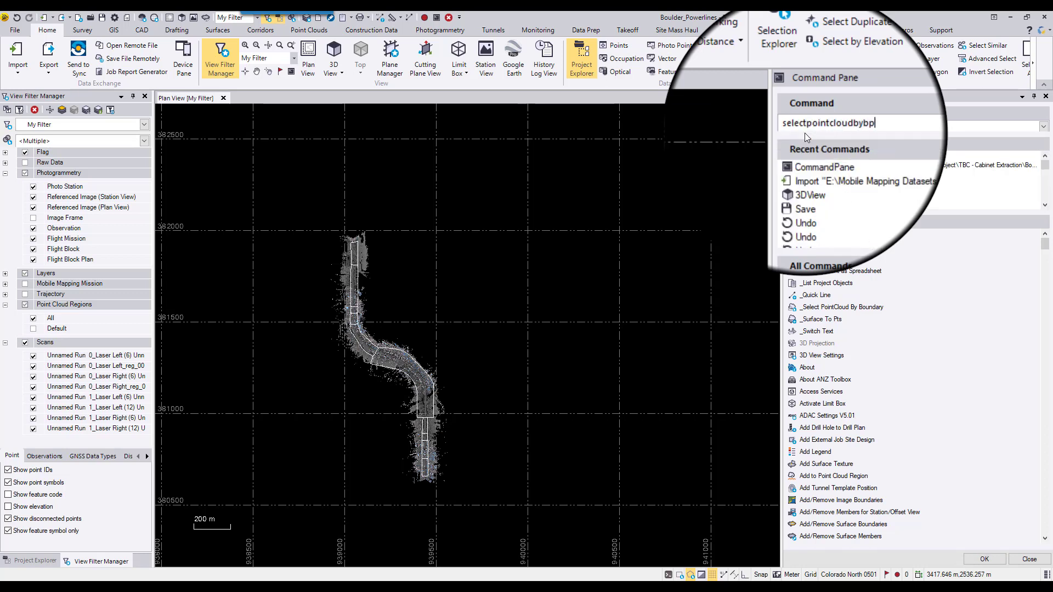
key("BackSpace")
type("ound")
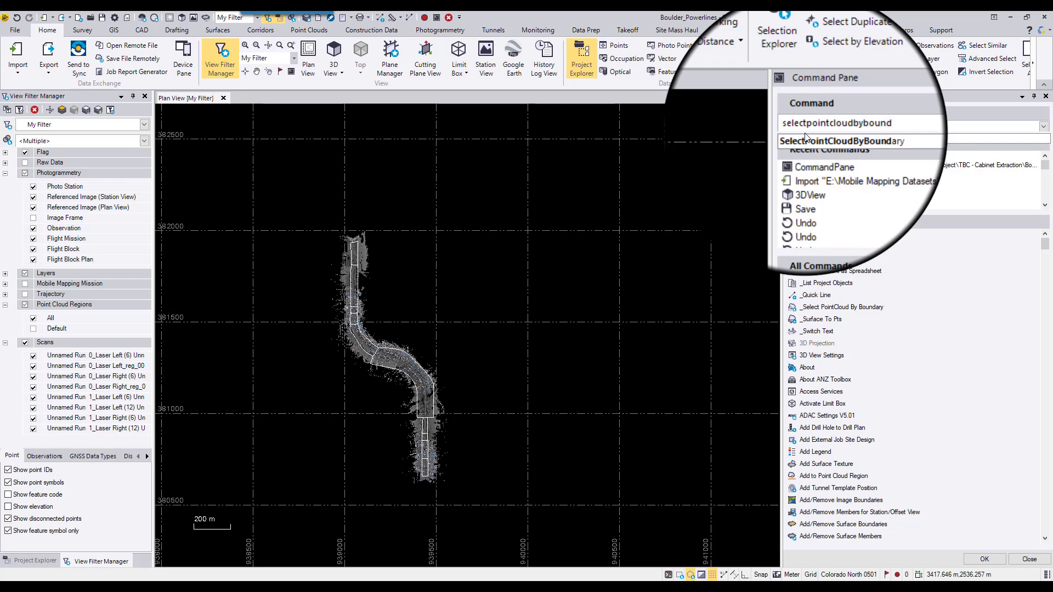
key("Down")
key("Return")
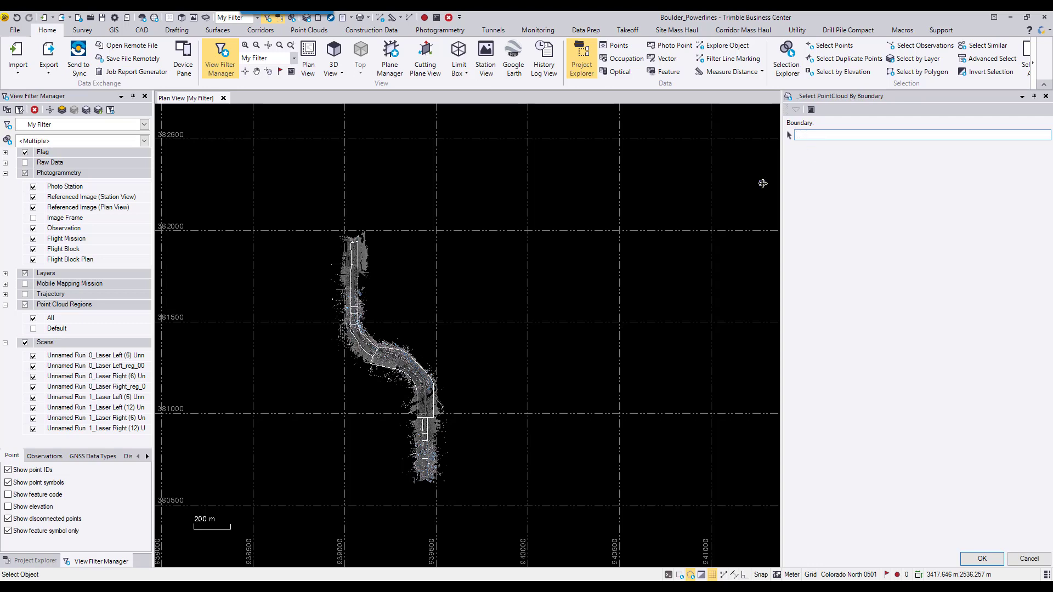
Zoom in and pick the rectangular road boundary to select the points inside it
scroll(351, 285, "up", 5)
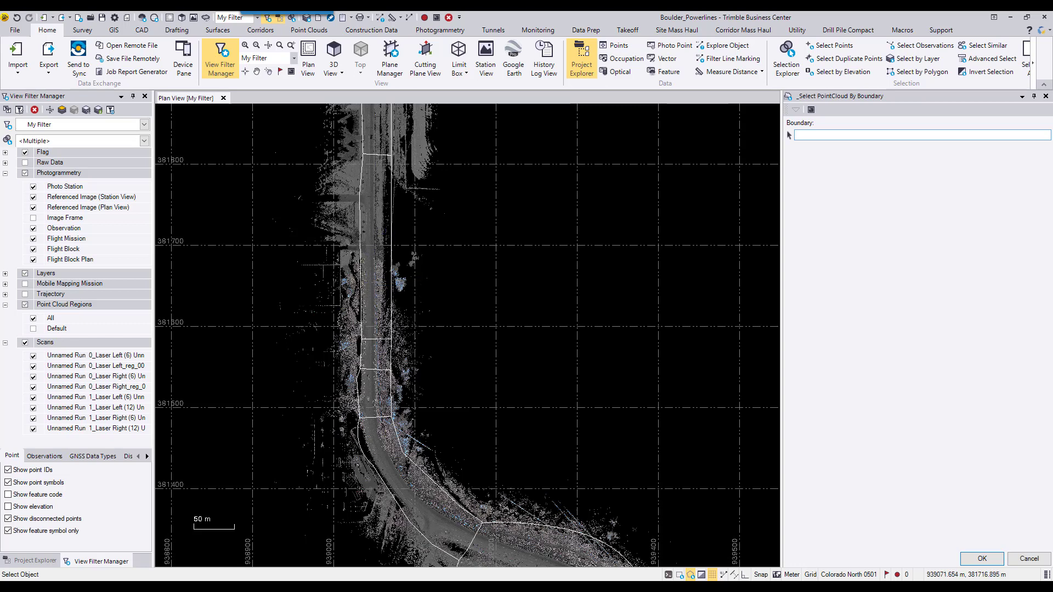
left_click(408, 328)
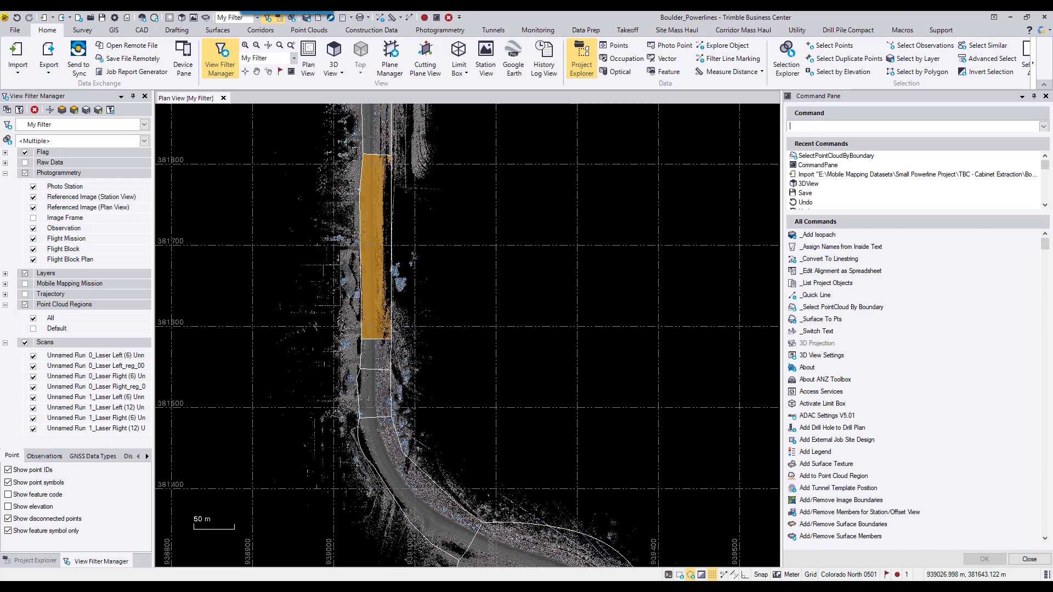
Inspect the orange selected road section in a 3D view, close the Command Pane, and open Export
left_click(336, 83)
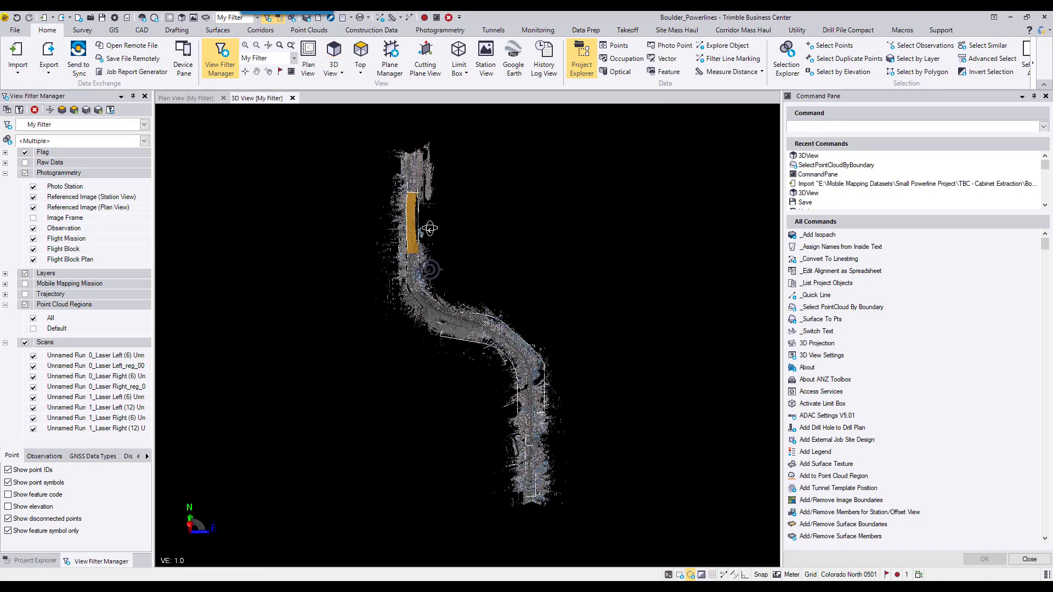
middle_click_drag(427, 270, 526, 164)
scroll(361, 275, "up", 10)
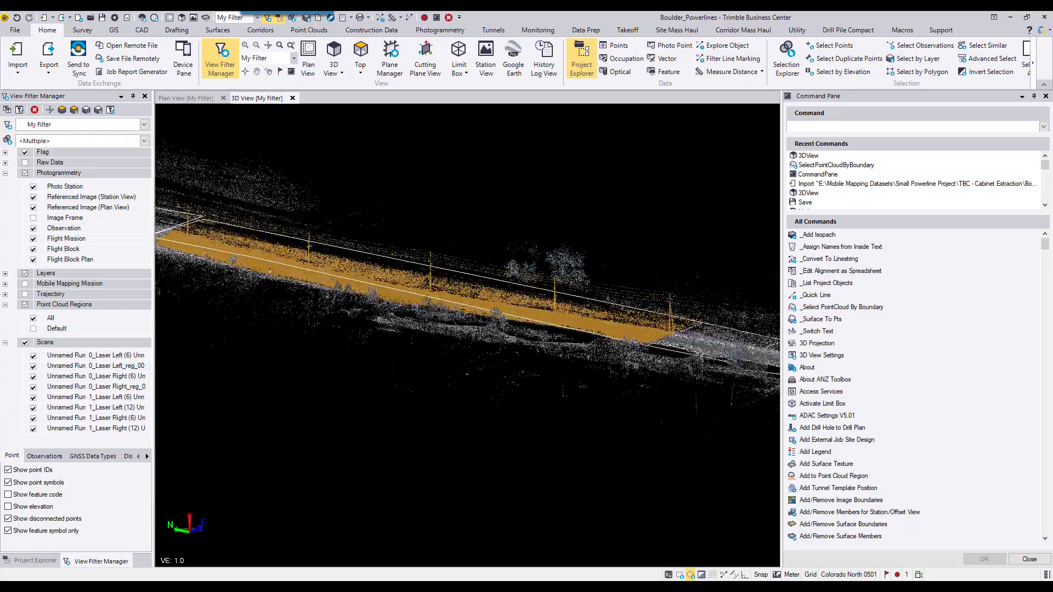
middle_click_drag(370, 306, 307, 294)
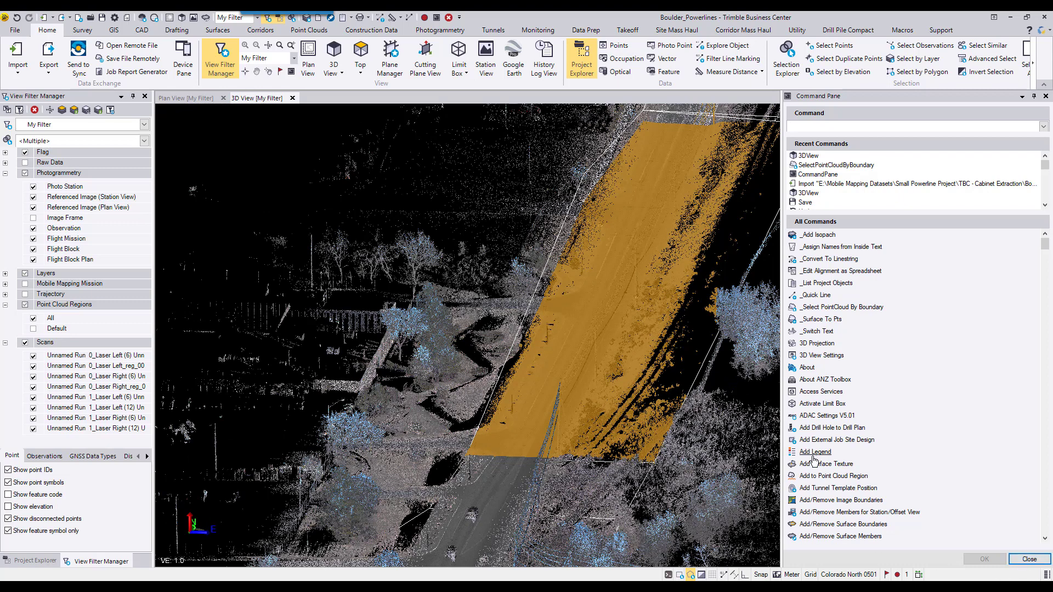
scroll(472, 335, "down", 3)
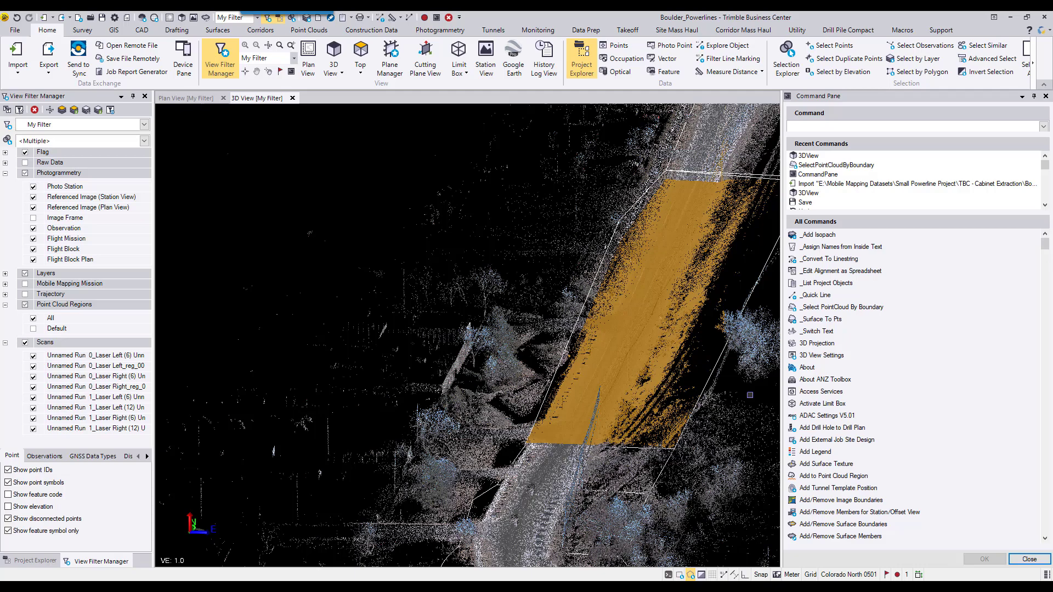
left_click(1029, 559)
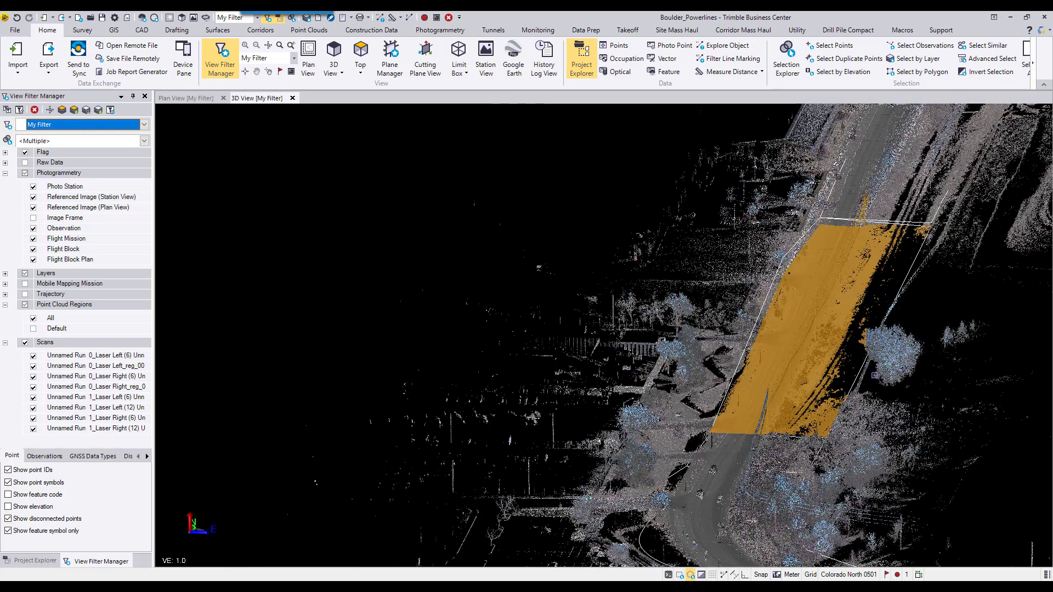
middle_click_drag(603, 357, 548, 247)
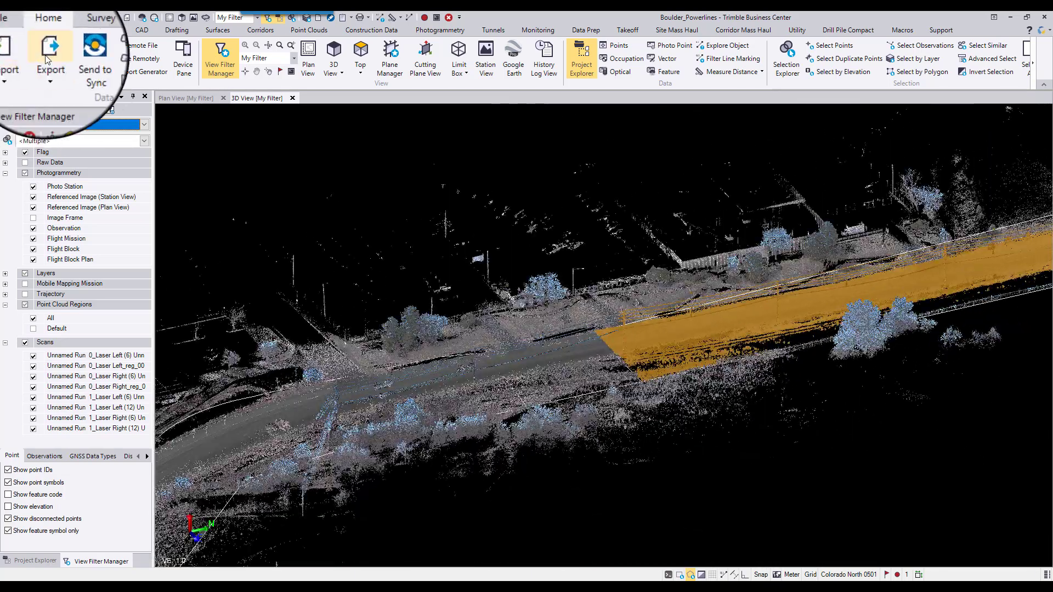
left_click(48, 55)
scroll(752, 396, "up", 2)
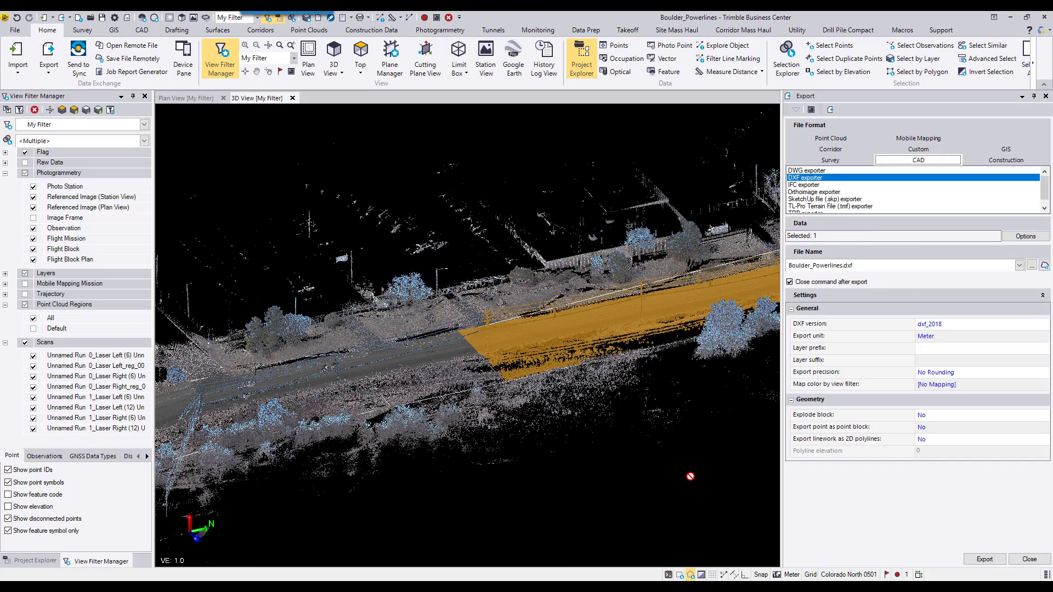
Set the export to the Point Cloud LAS exporter with file name Small_Portion1.las
left_click(832, 139)
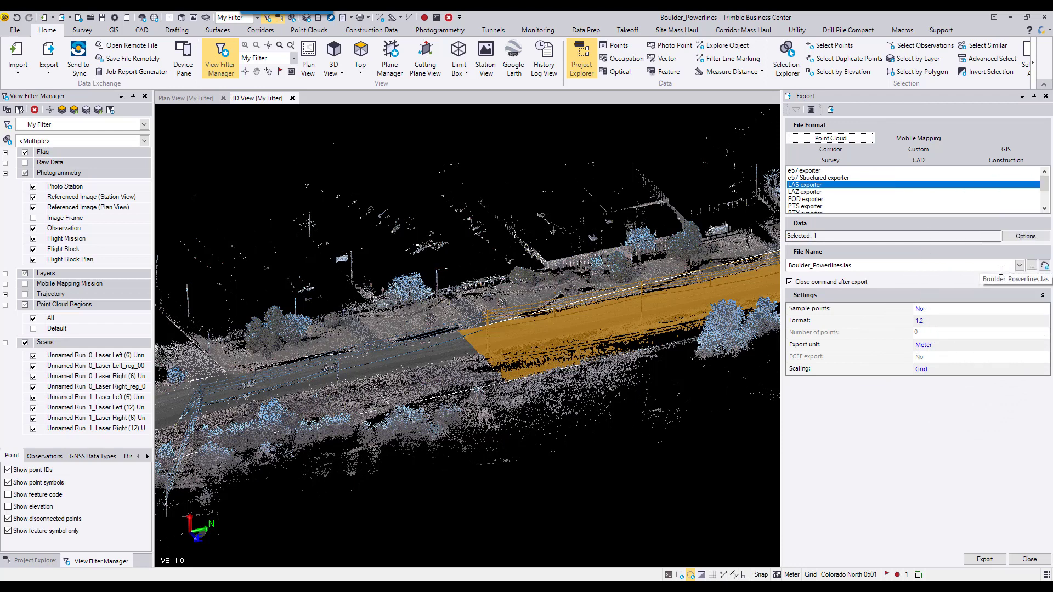
left_click(841, 267)
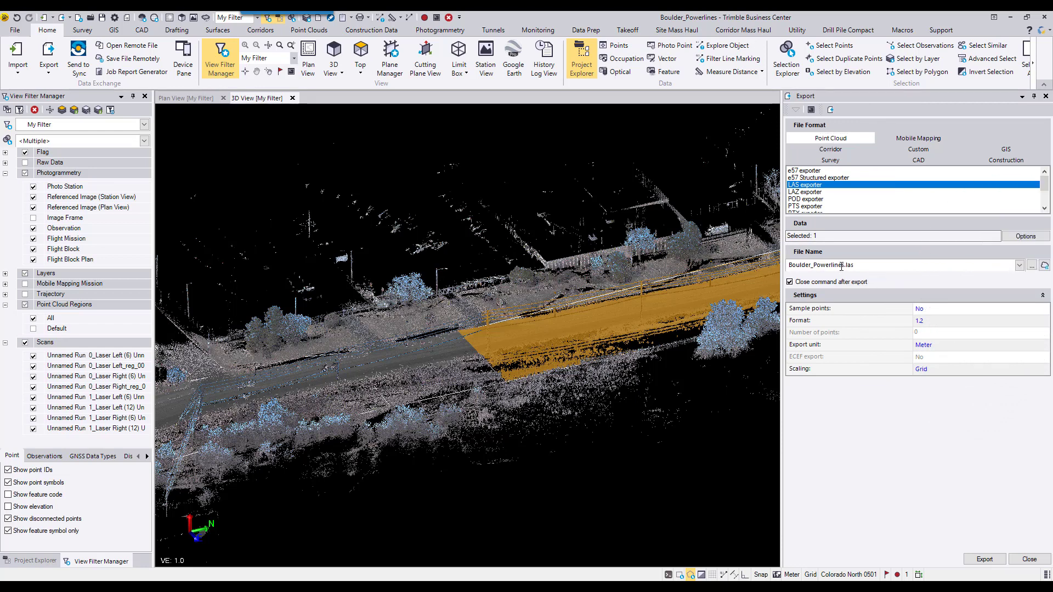
left_click_drag(842, 266, 789, 265)
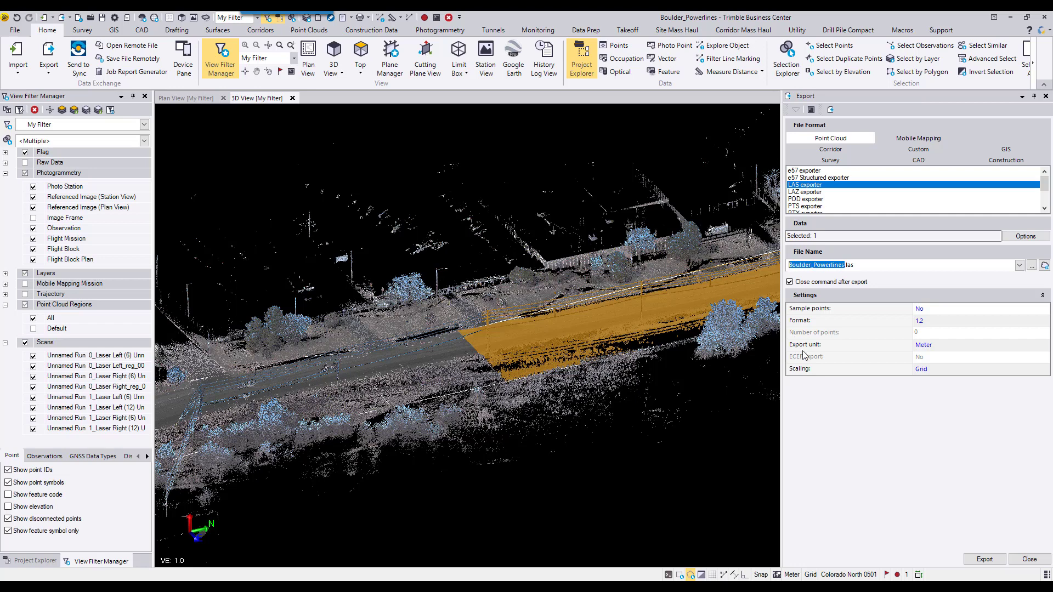
type("Small_Portion1")
Save Small_Portion1.las into E: > Mobile Mapping Datasets > Small Powerline Project > TBC - Cabinet Extraction
left_click(1031, 265)
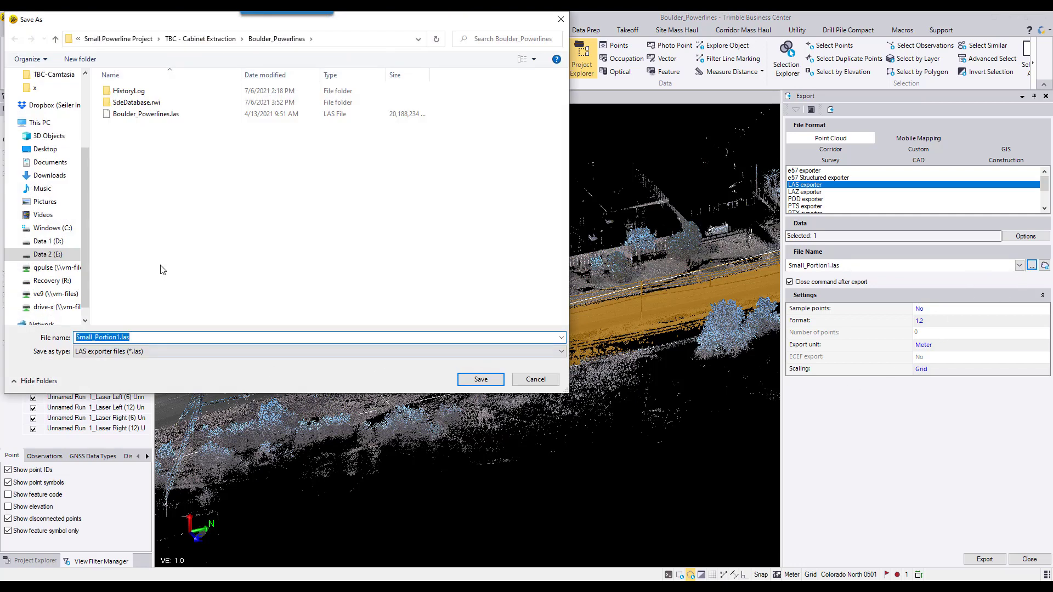
left_click(55, 256)
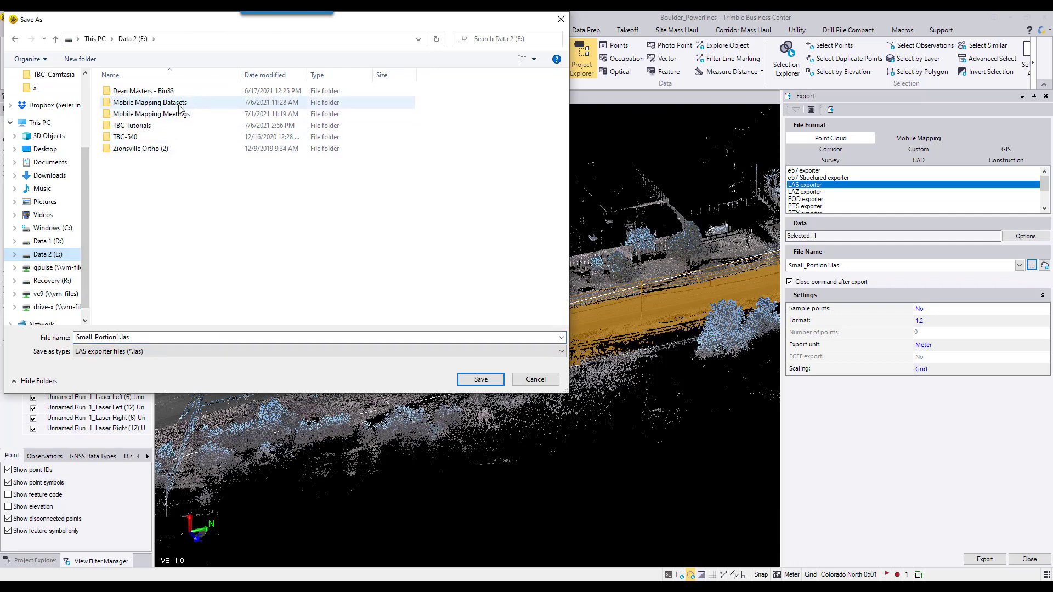
double_click(179, 104)
double_click(174, 137)
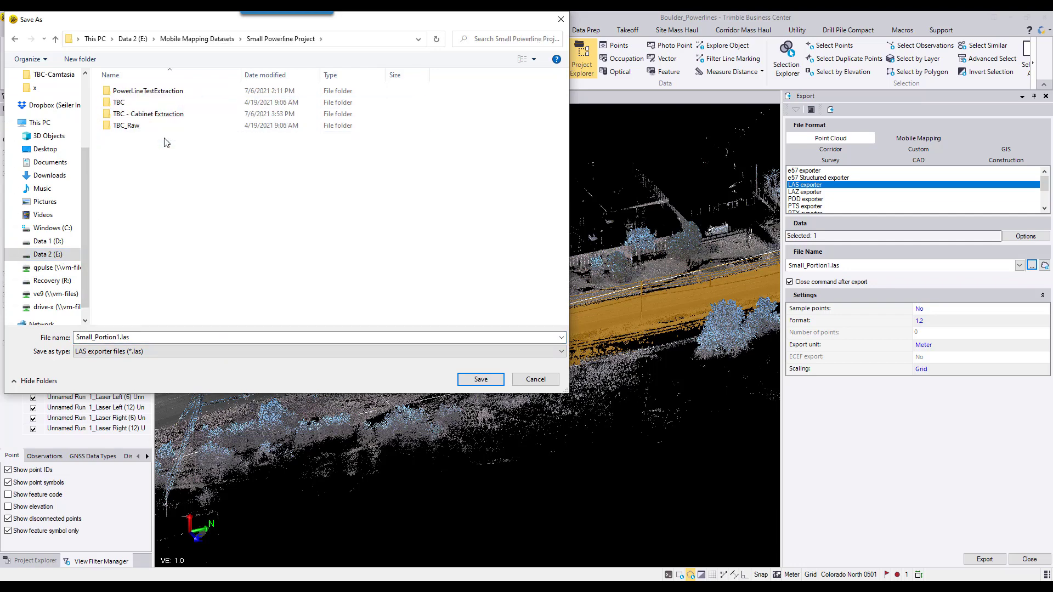
double_click(154, 114)
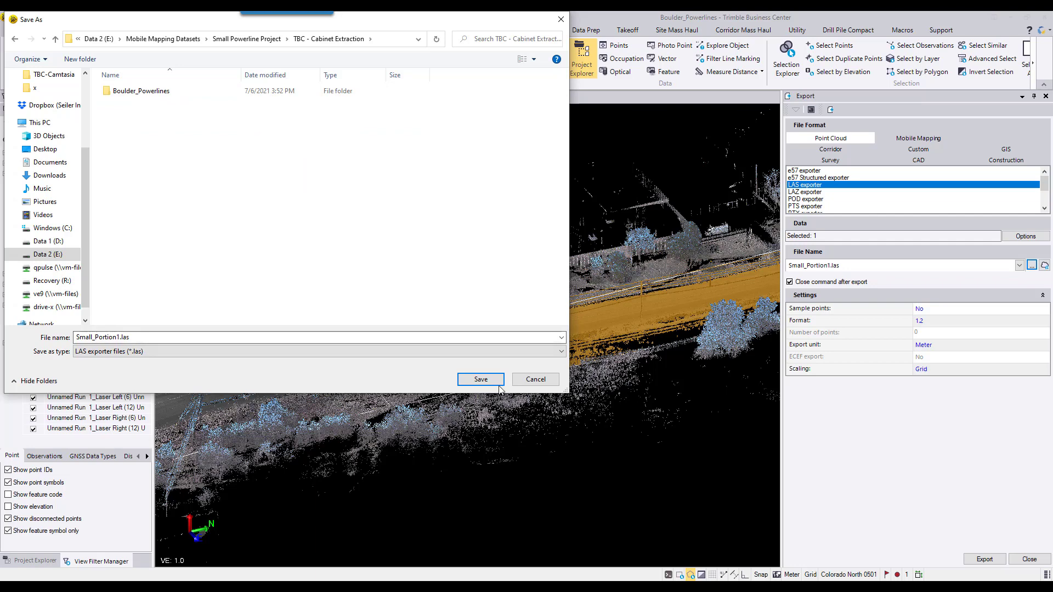
left_click(498, 385)
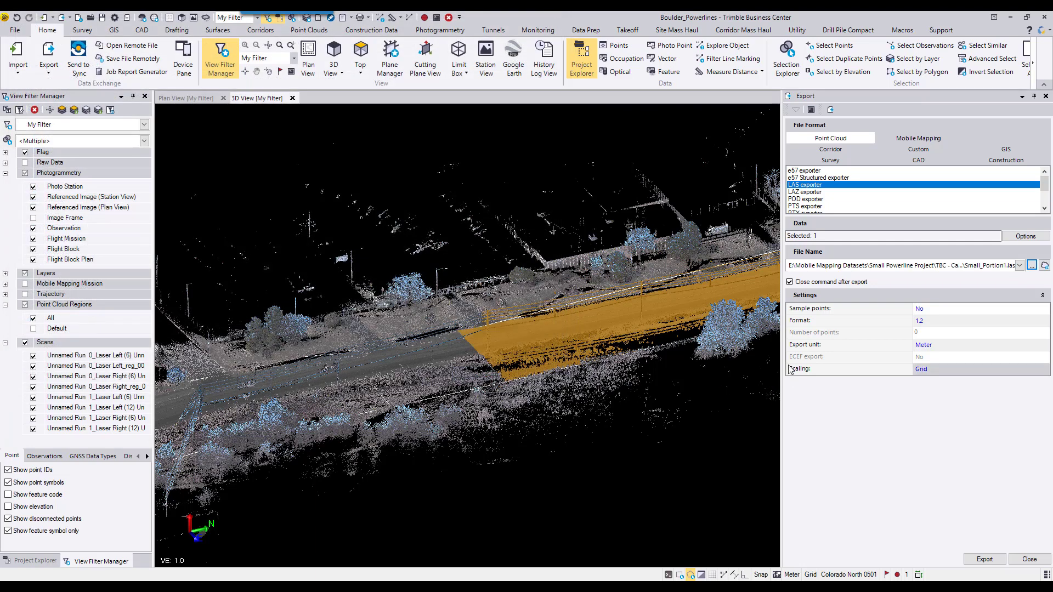
Set the LAS export format to 1.4, keeping Meter export units and Grid scaling
left_click_drag(781, 362, 773, 363)
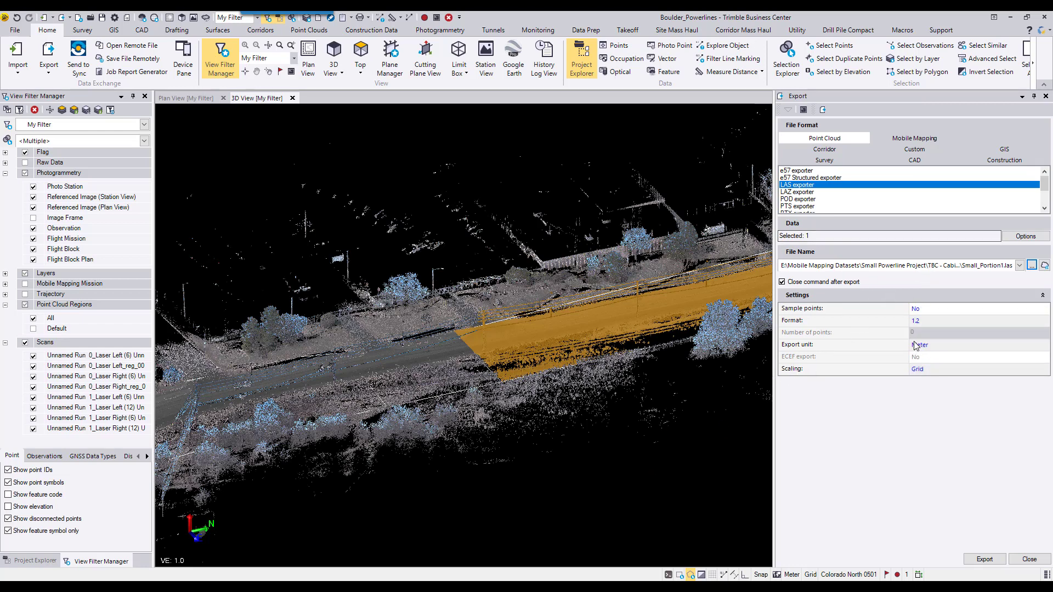
left_click(1012, 322)
left_click(950, 338)
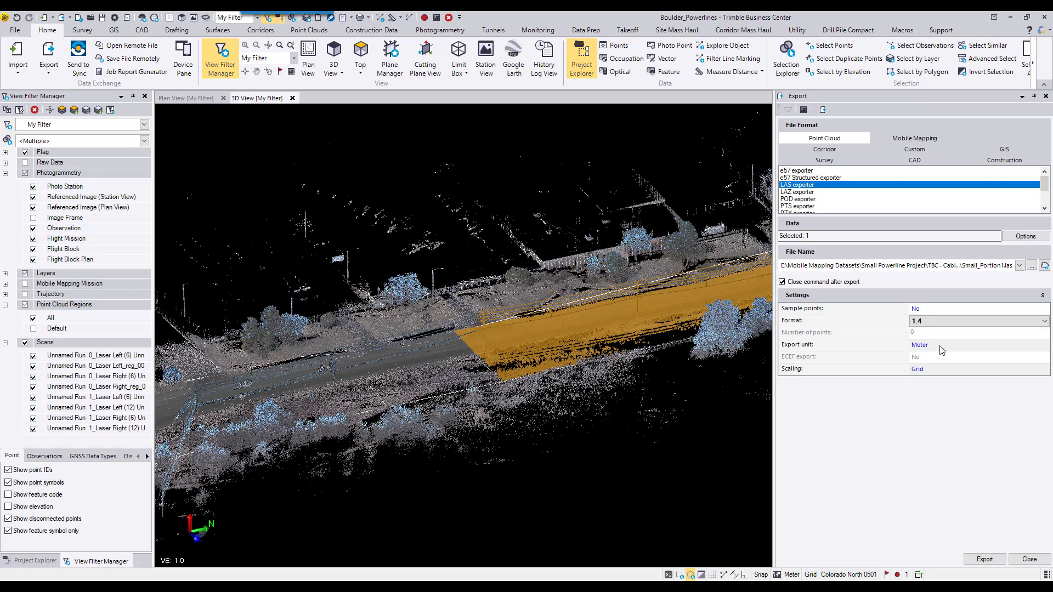
left_click(968, 374)
left_click(969, 375)
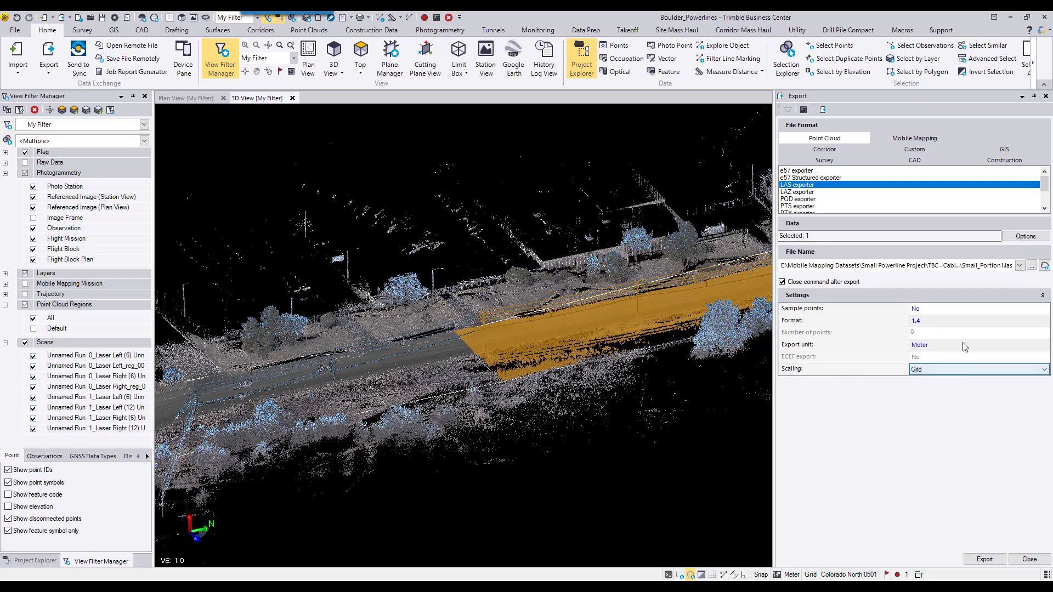
left_click(964, 346)
left_click(965, 345)
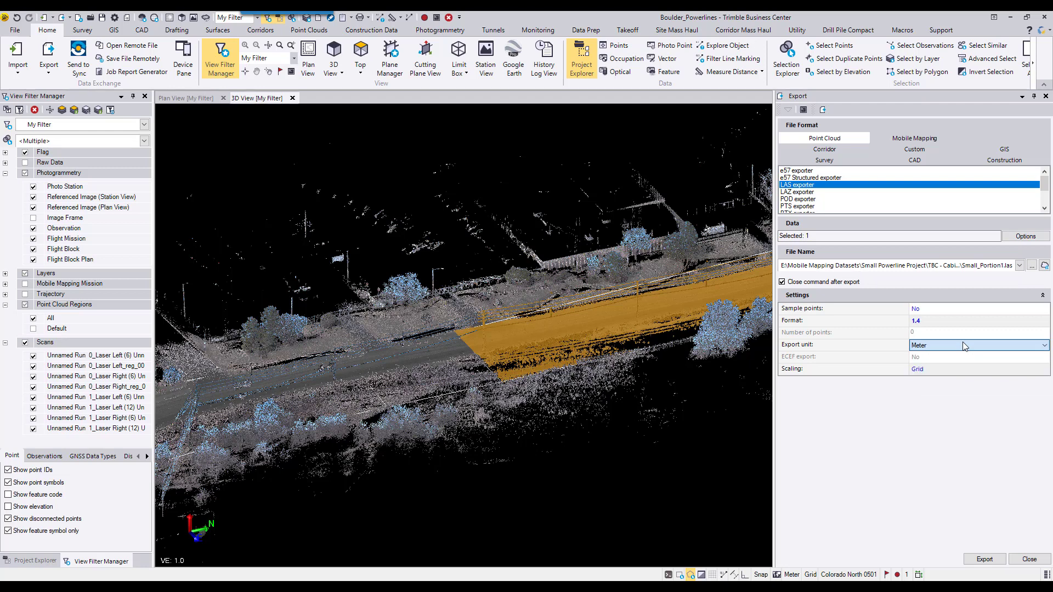
left_click(960, 375)
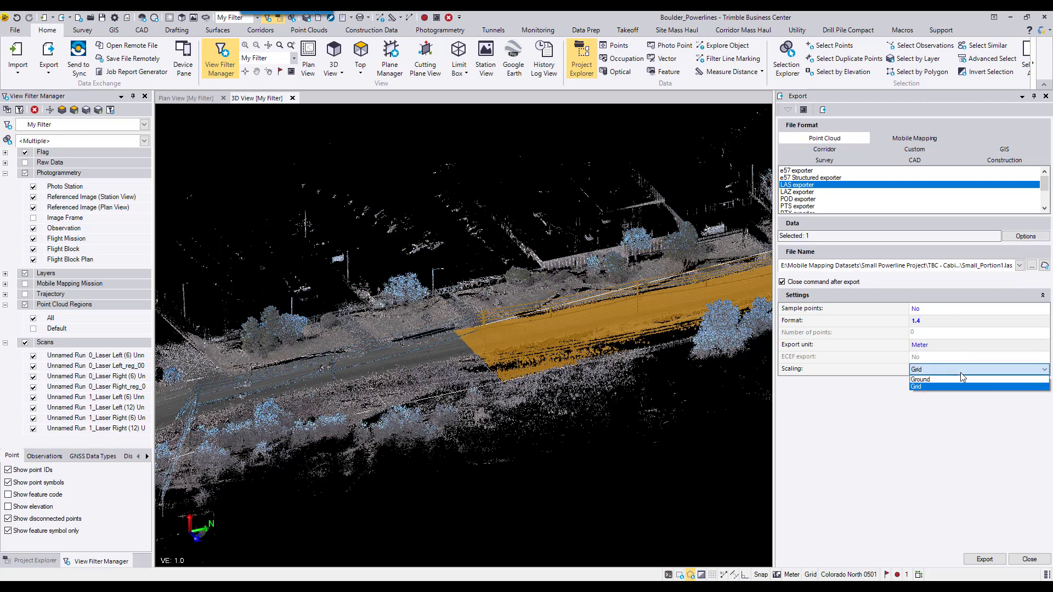
left_click(966, 372)
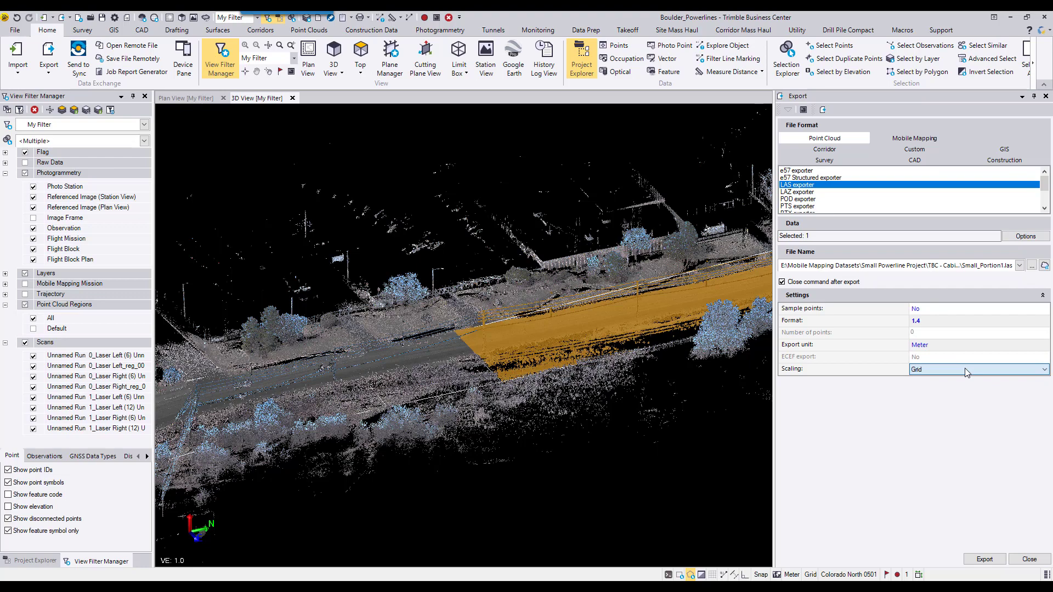
middle_click_drag(637, 479, 488, 498)
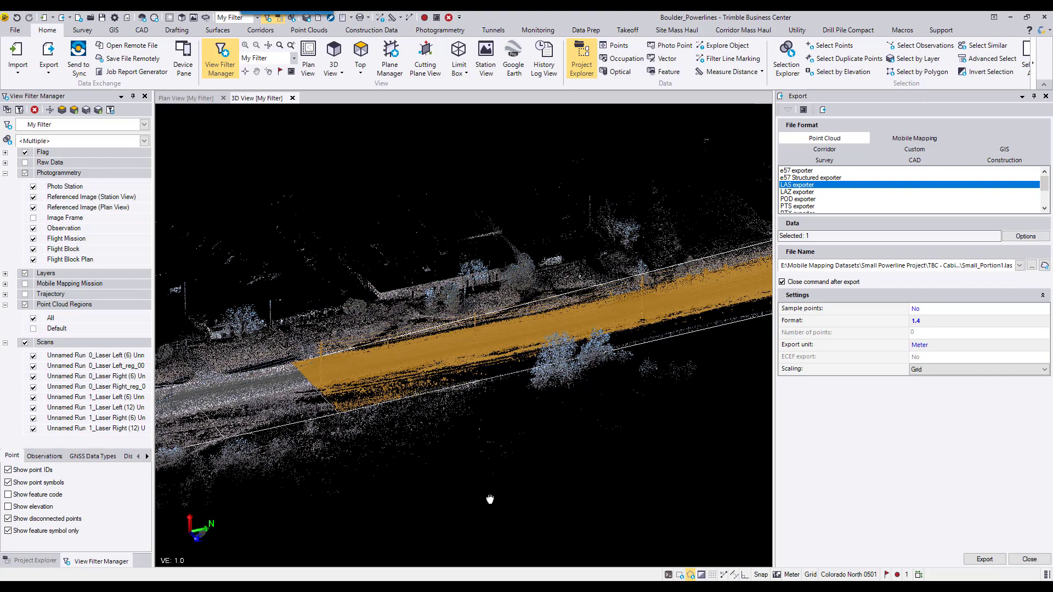
Run the export of the selected road points to Small_Portion1.las, then reframe the 3D point cloud
left_click(994, 561)
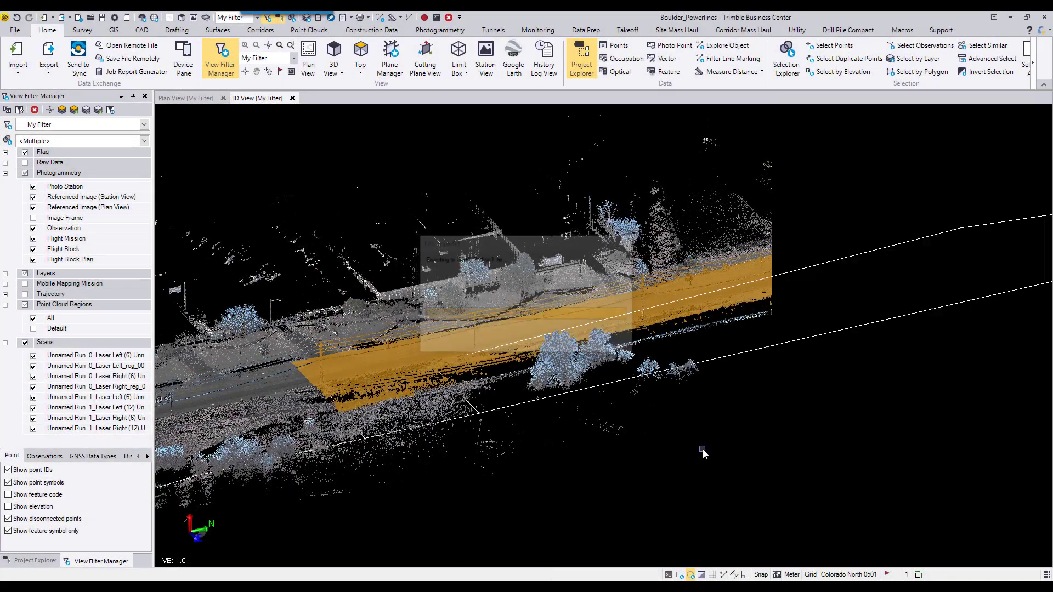
middle_click_drag(703, 453, 726, 557)
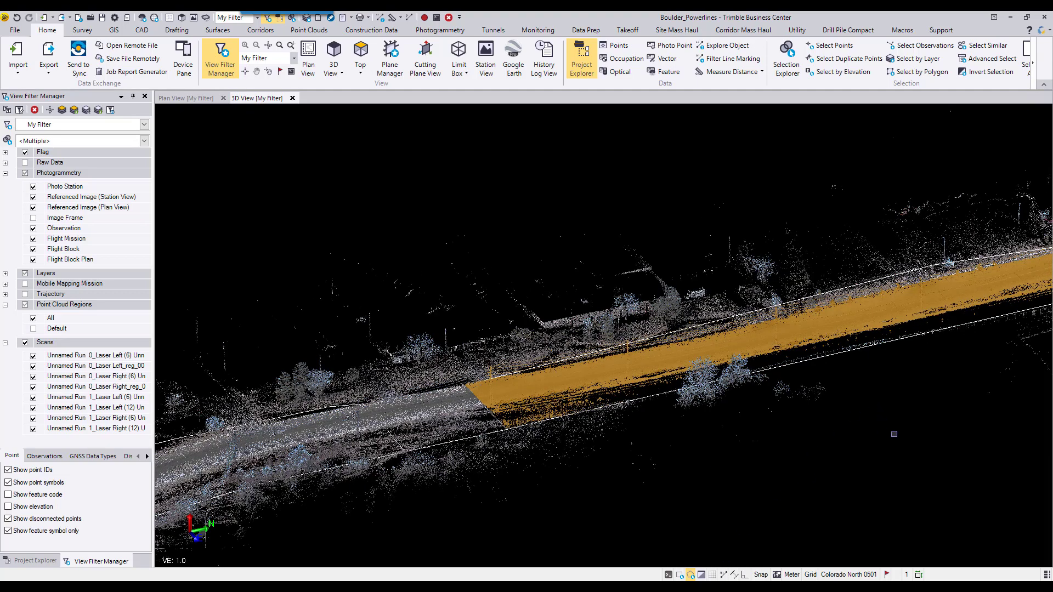
middle_click_drag(894, 434, 715, 432)
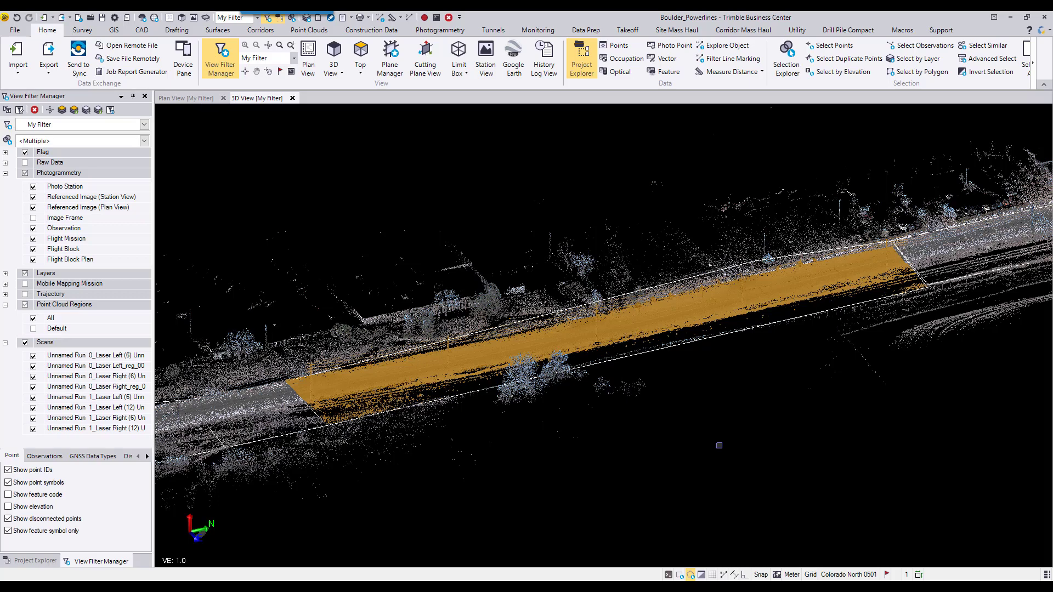
scroll(673, 442, "down", 10)
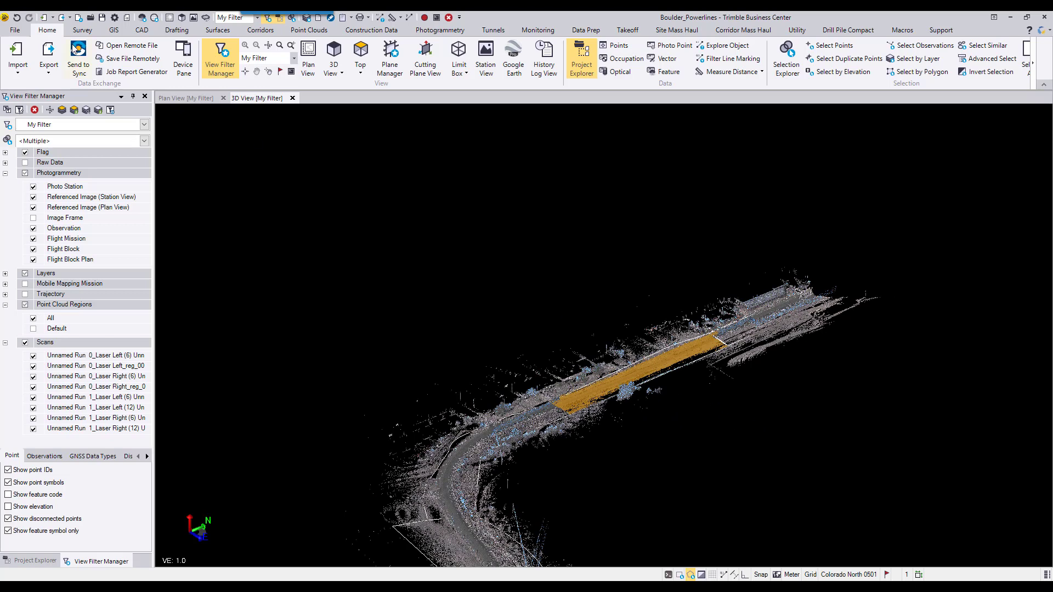
Create a new project from the Metric template, saving changes to Boulder_Powerlines first
left_click(14, 32)
left_click(22, 46)
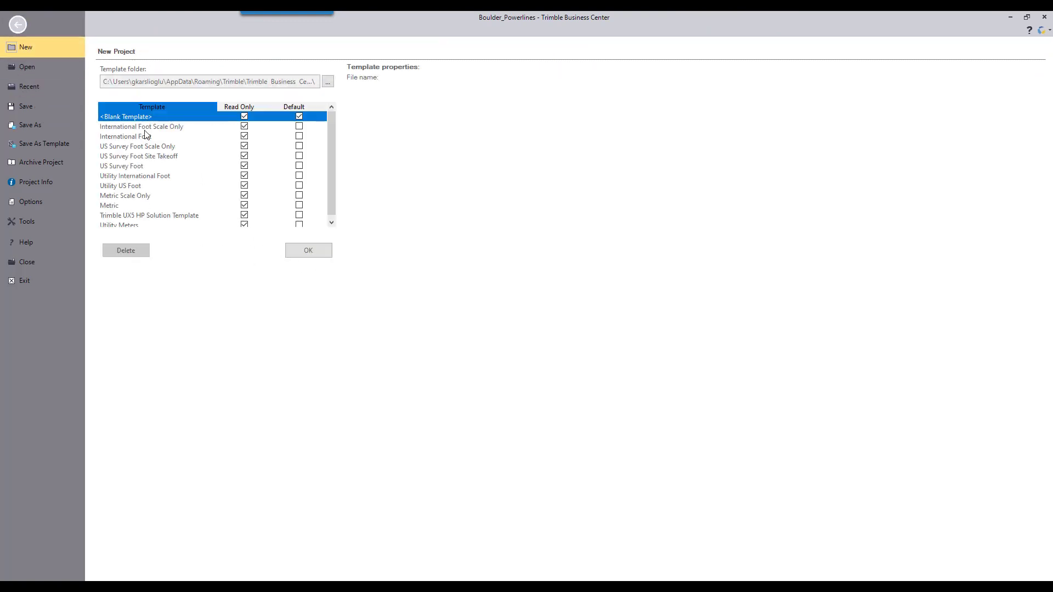
left_click(121, 206)
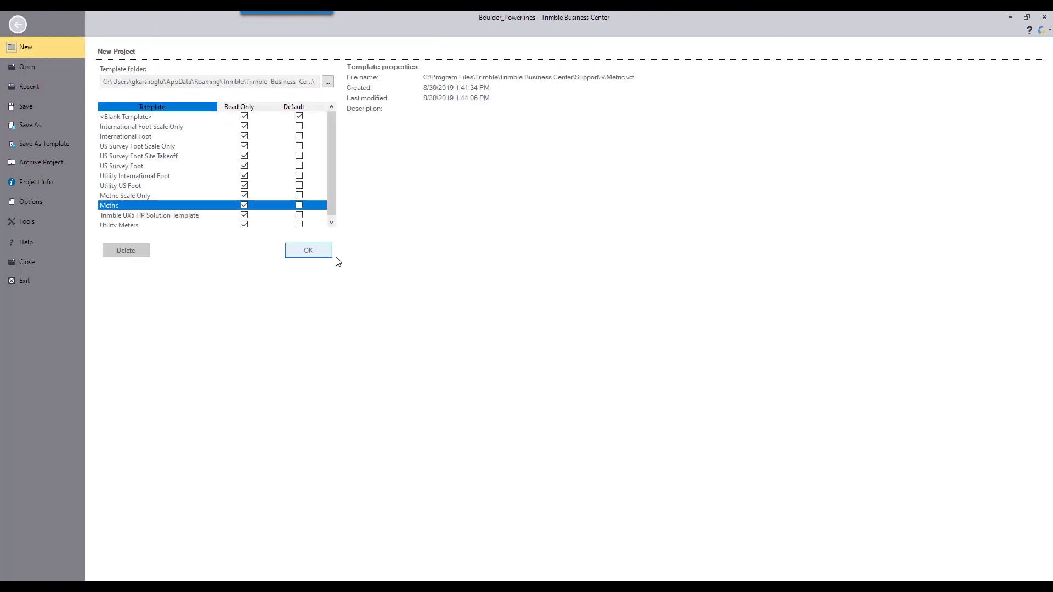
left_click(316, 255)
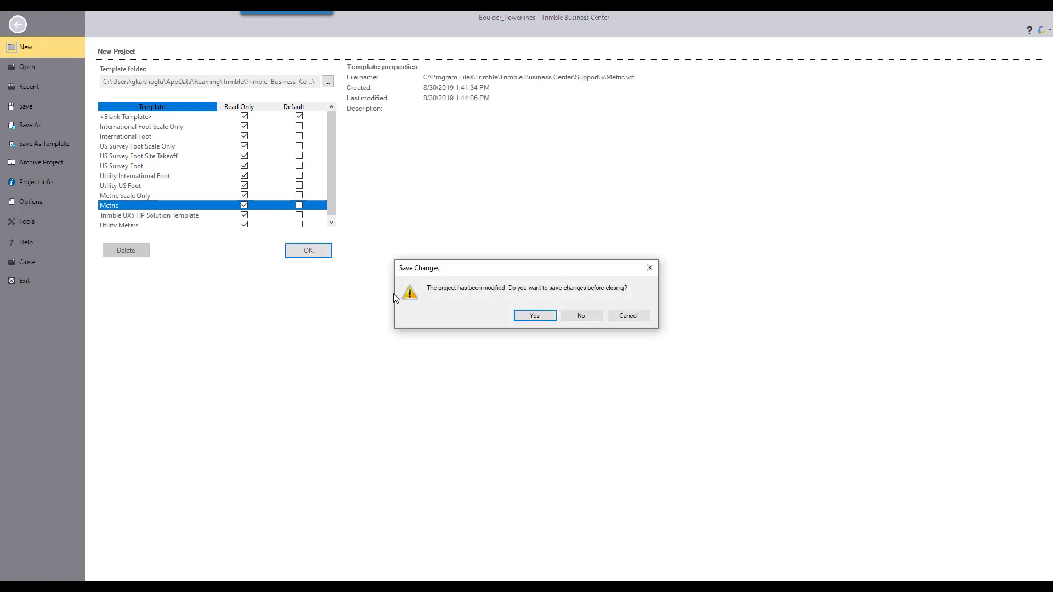
left_click(548, 321)
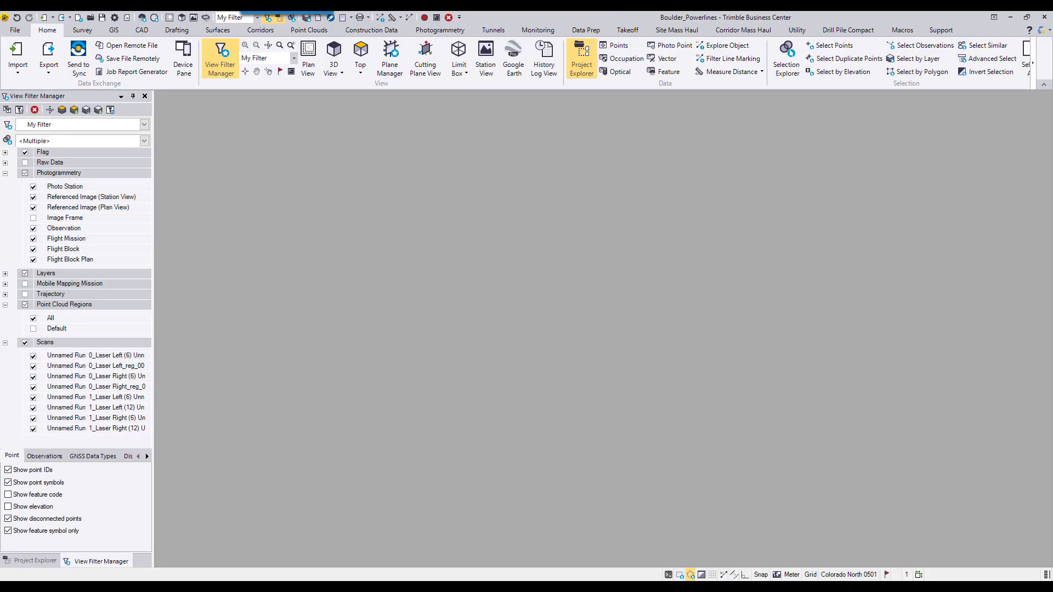
Drop Small_Portion1.las from the exported-files folder into the new project's plan view
key("alt+Tab")
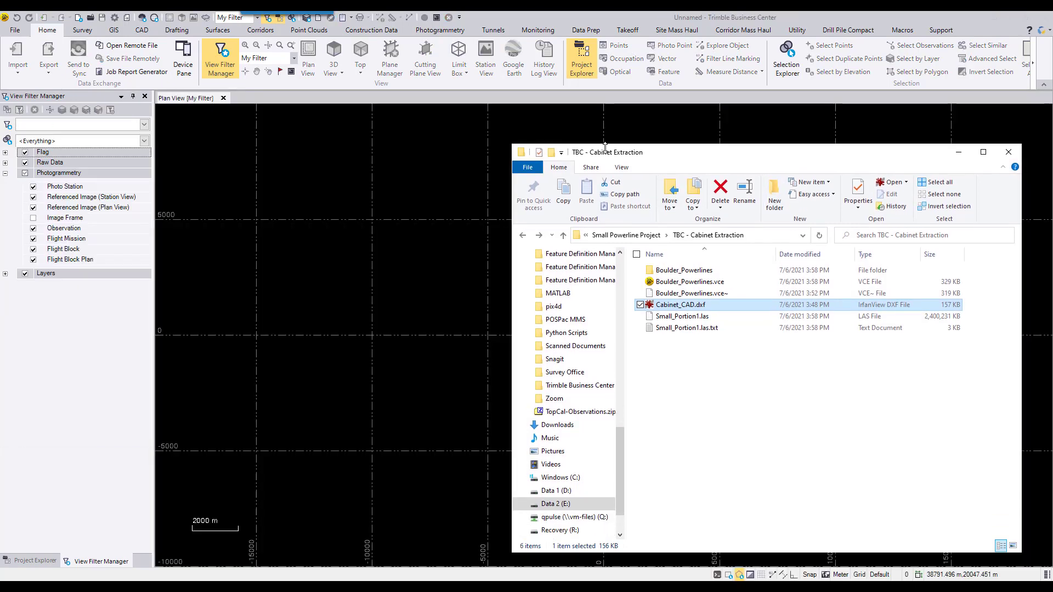
left_click_drag(605, 144, 607, 152)
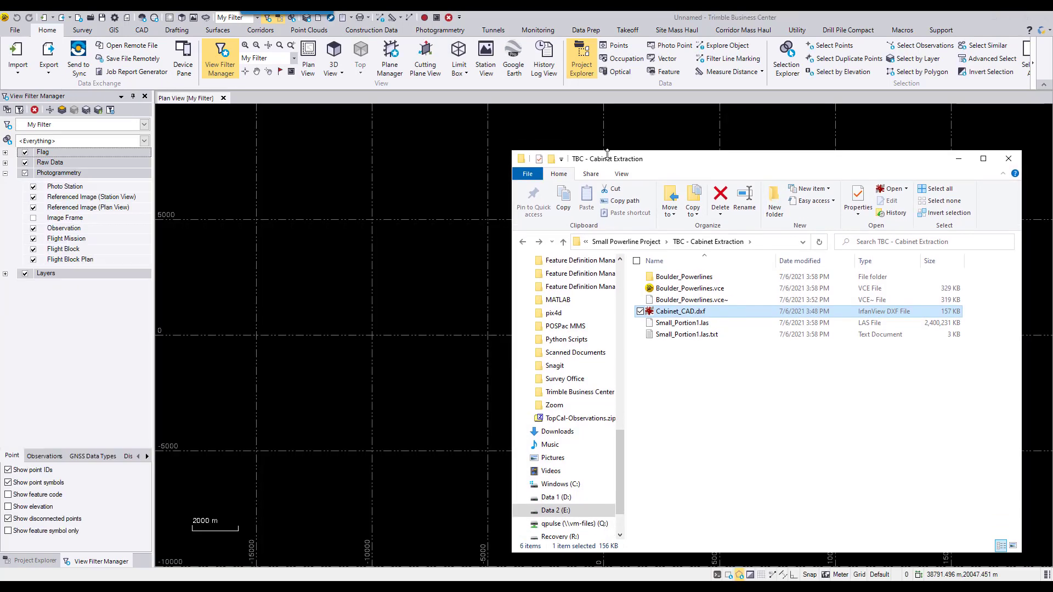
left_click(702, 323)
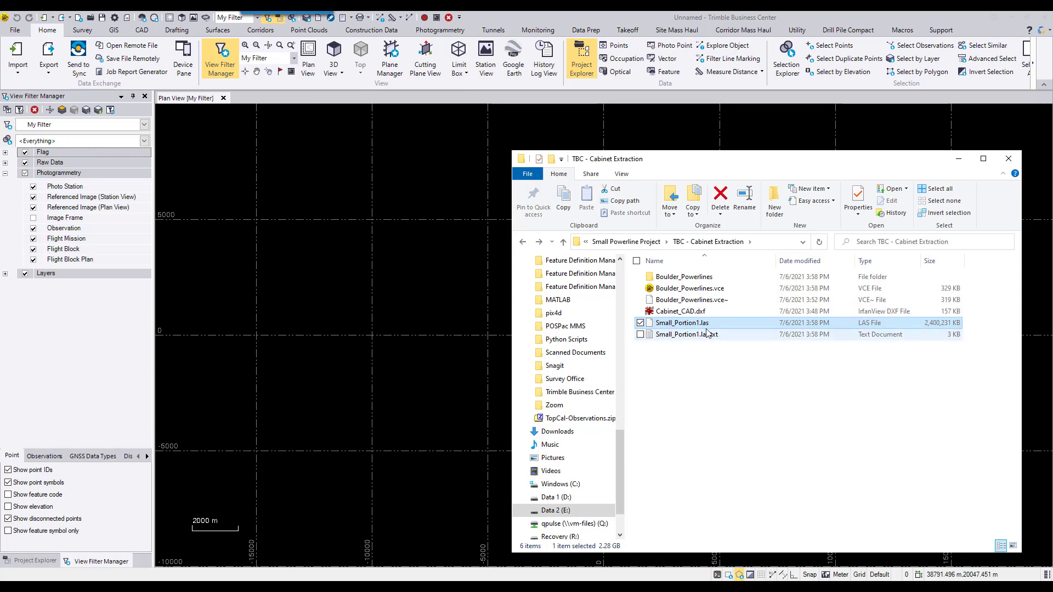
left_click_drag(701, 328, 459, 349)
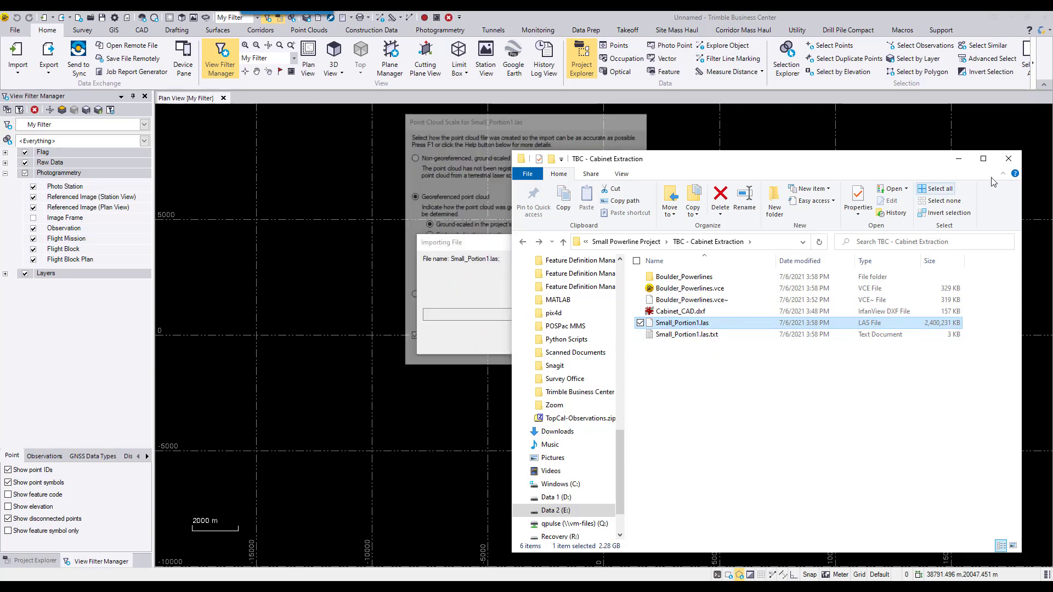
left_click(958, 159)
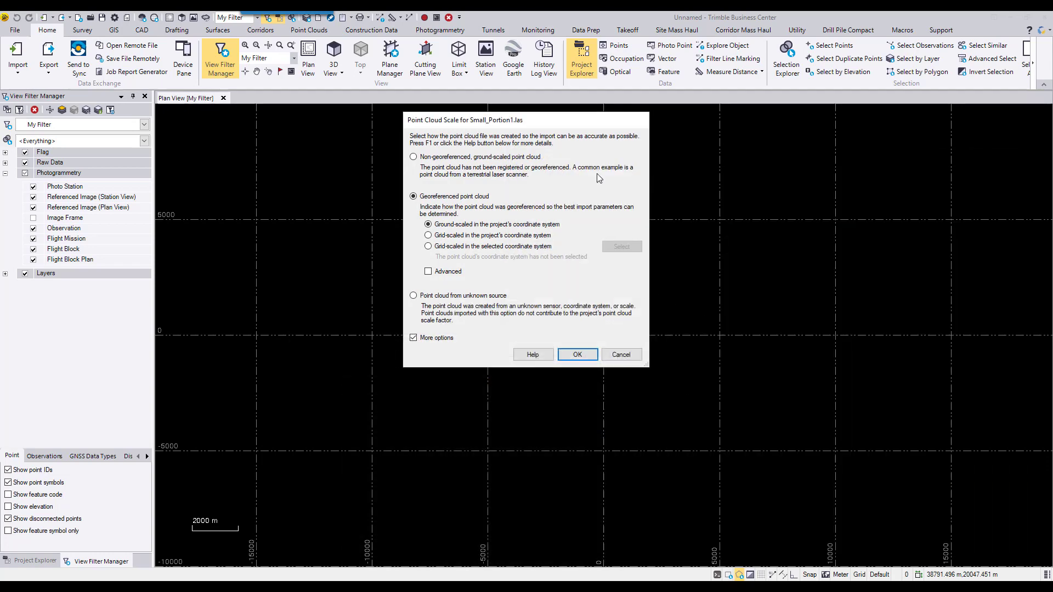
Import Small_Portion1.las as a georeferenced, ground-scaled point cloud and accept the updated false origin
left_click_drag(595, 121, 615, 164)
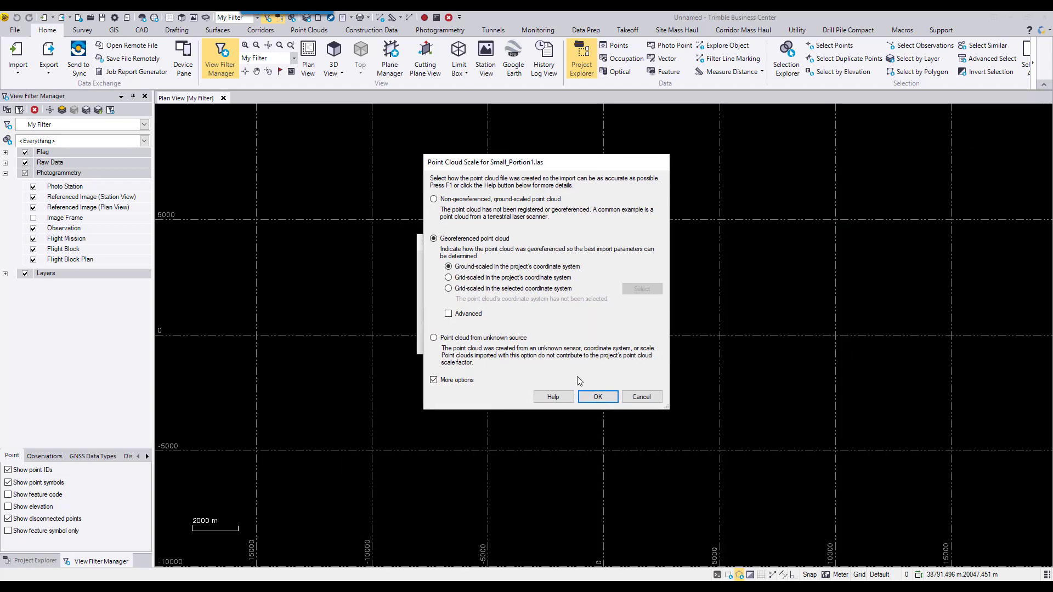
left_click(597, 397)
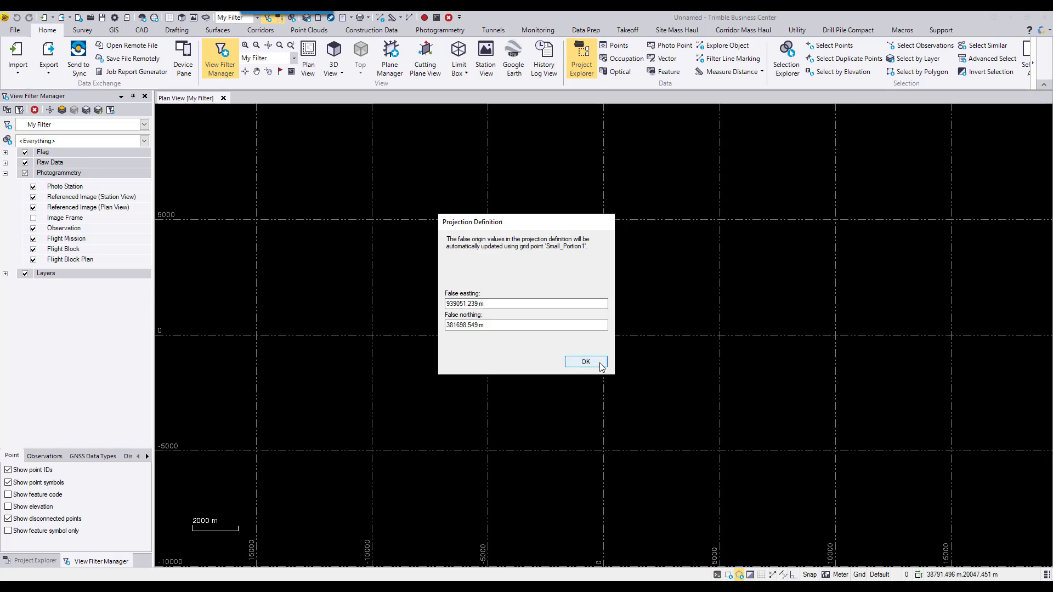
left_click(585, 362)
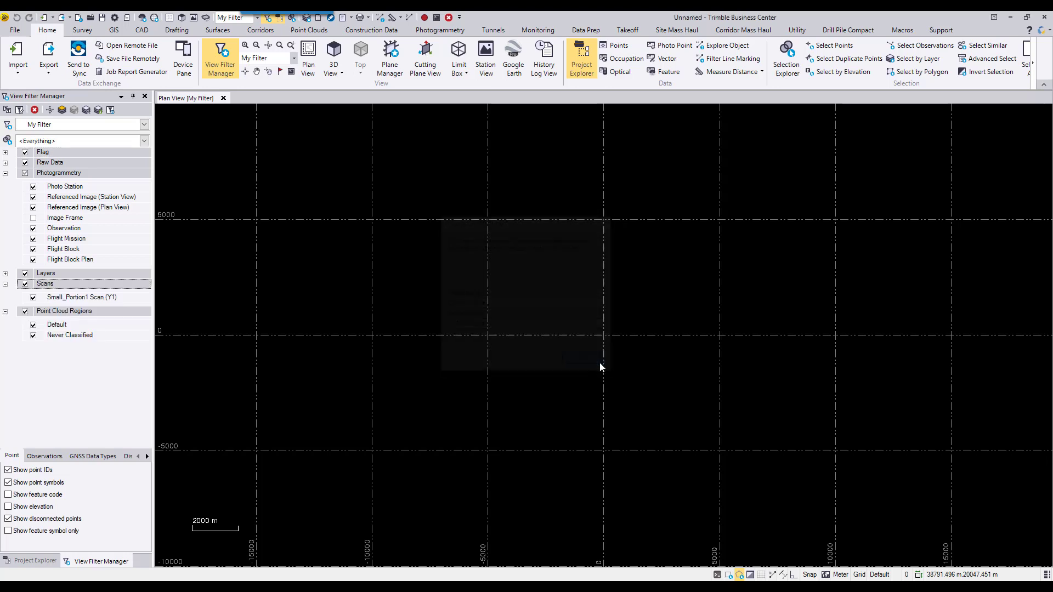
Open a 3D view of the scan in a new horizontal tab group below the plan view
scroll(593, 340, "down", 3)
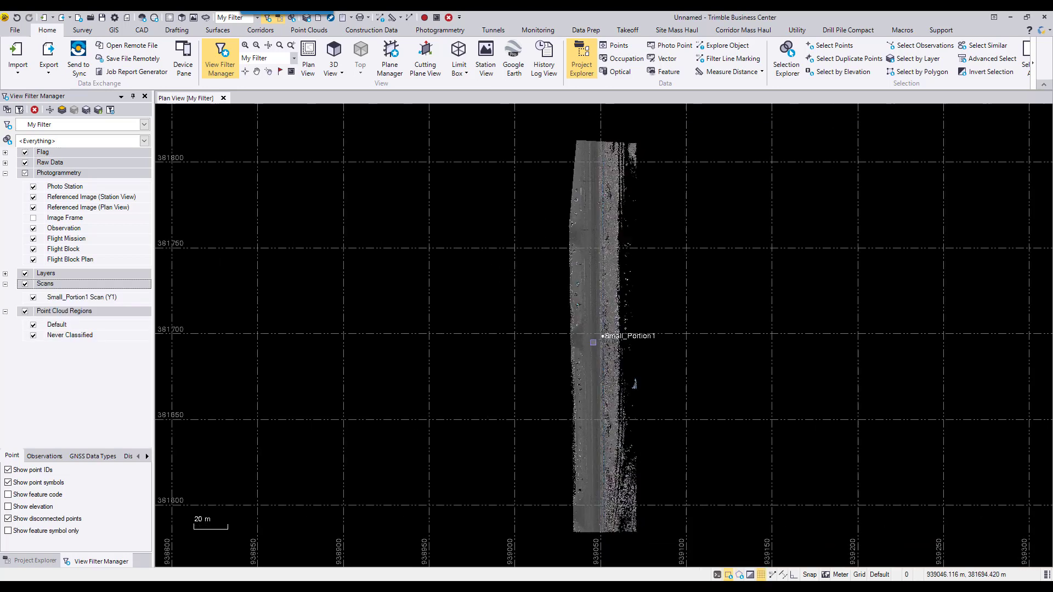
middle_click_drag(619, 394, 558, 365)
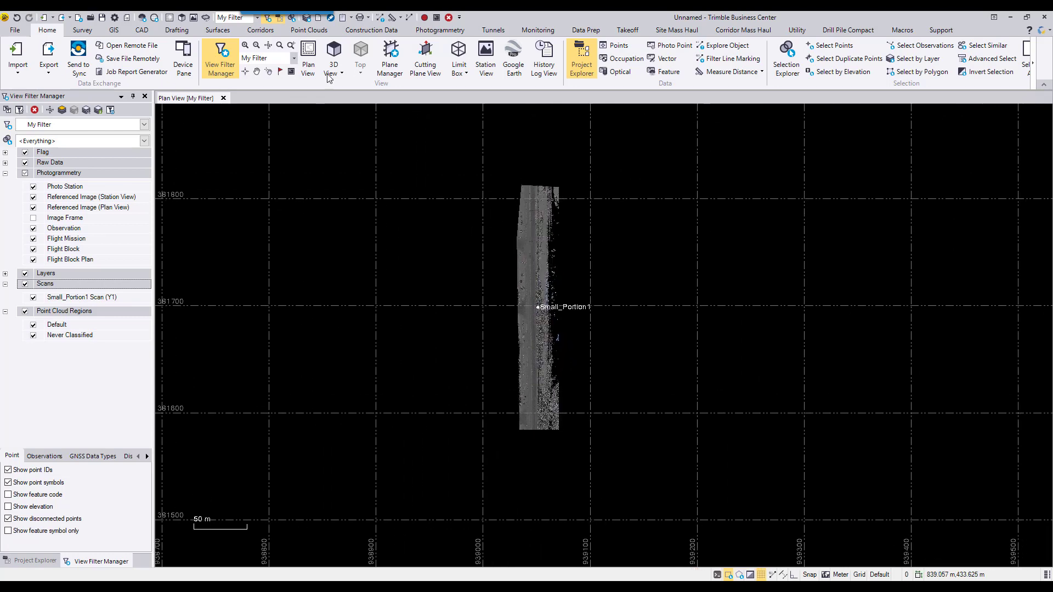
left_click(334, 59)
right_click(256, 101)
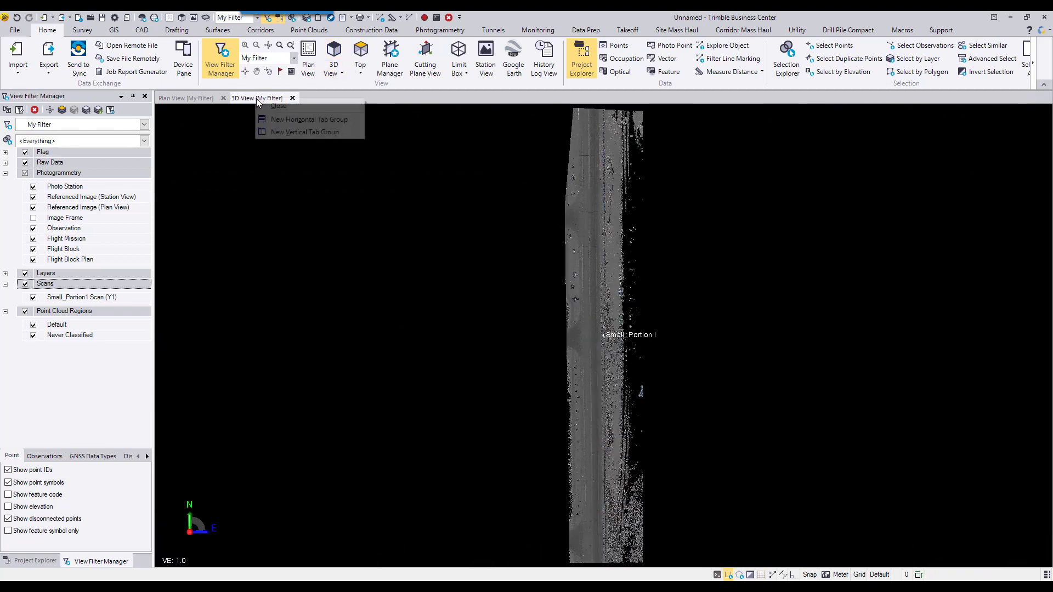
left_click(296, 120)
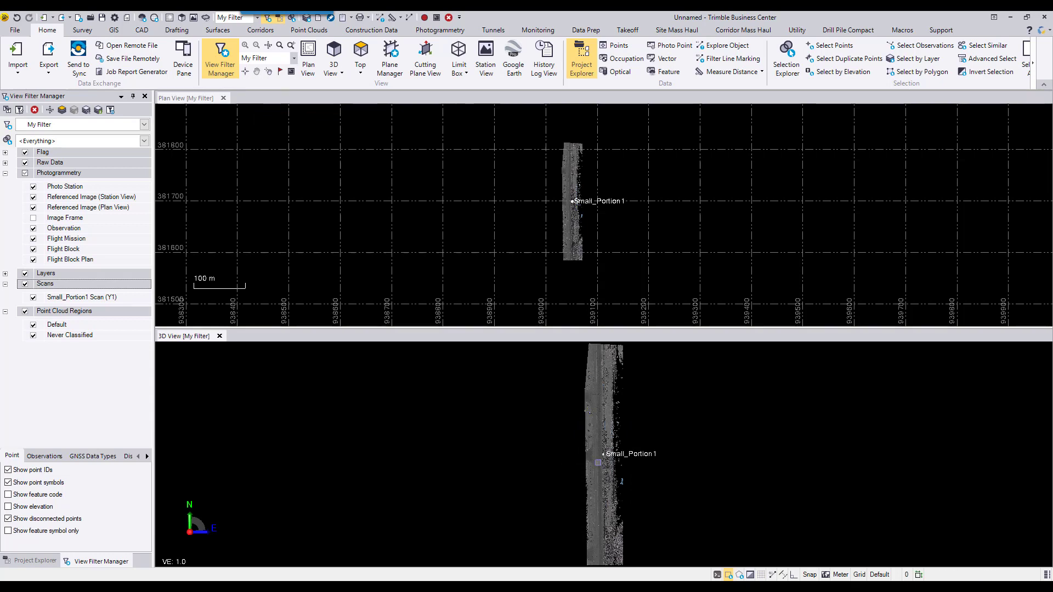
Orbit and pan the 3D view to an oblique look at the power lines and poles
scroll(603, 495, "up", 1)
left_click_drag(603, 439, 779, 399)
middle_click_drag(545, 449, 446, 449)
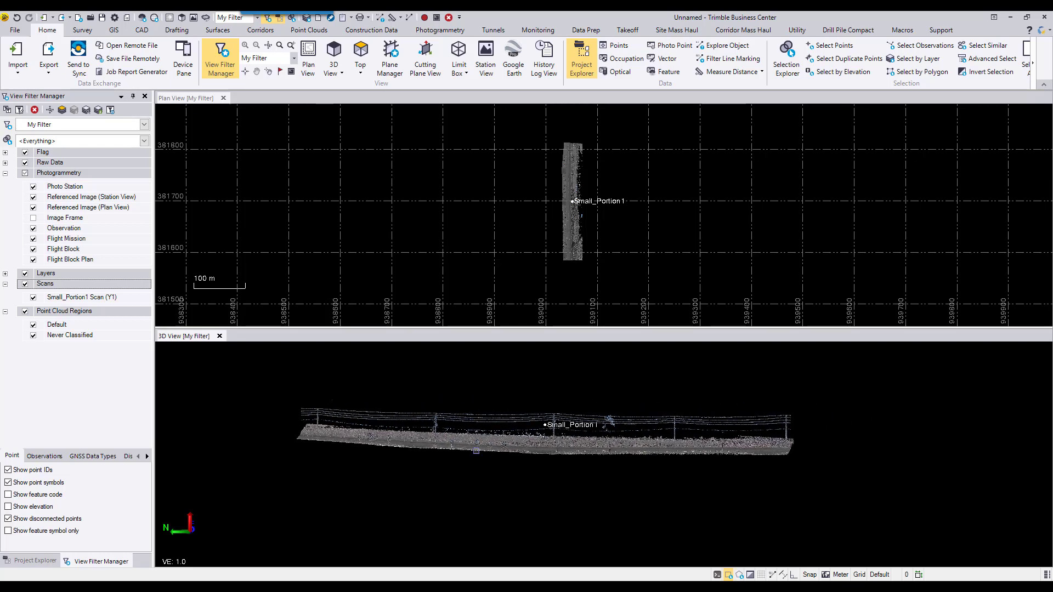
scroll(606, 449, "up", 3)
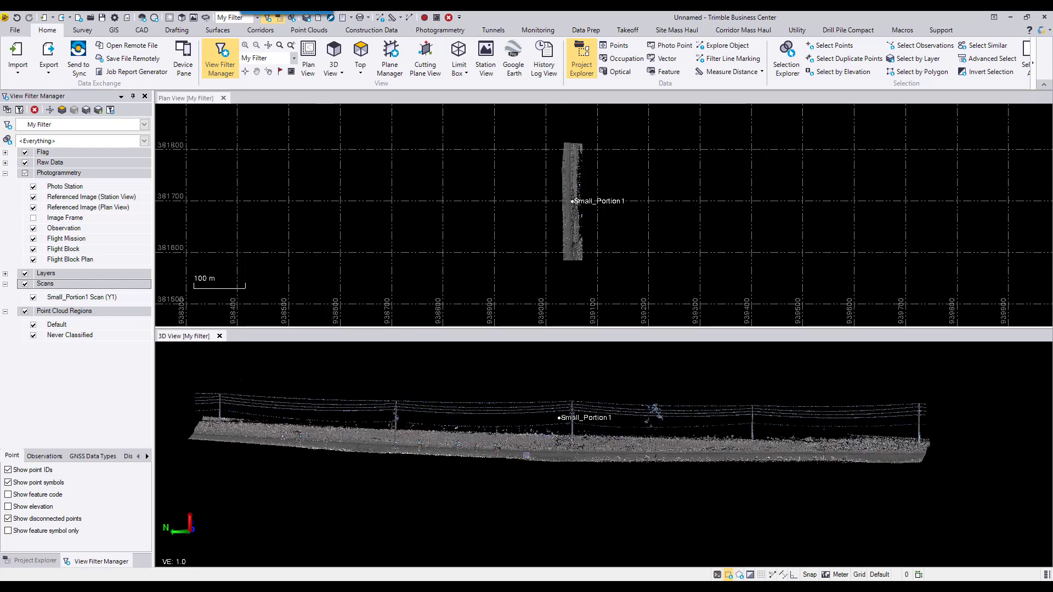
middle_click_drag(587, 484, 641, 494)
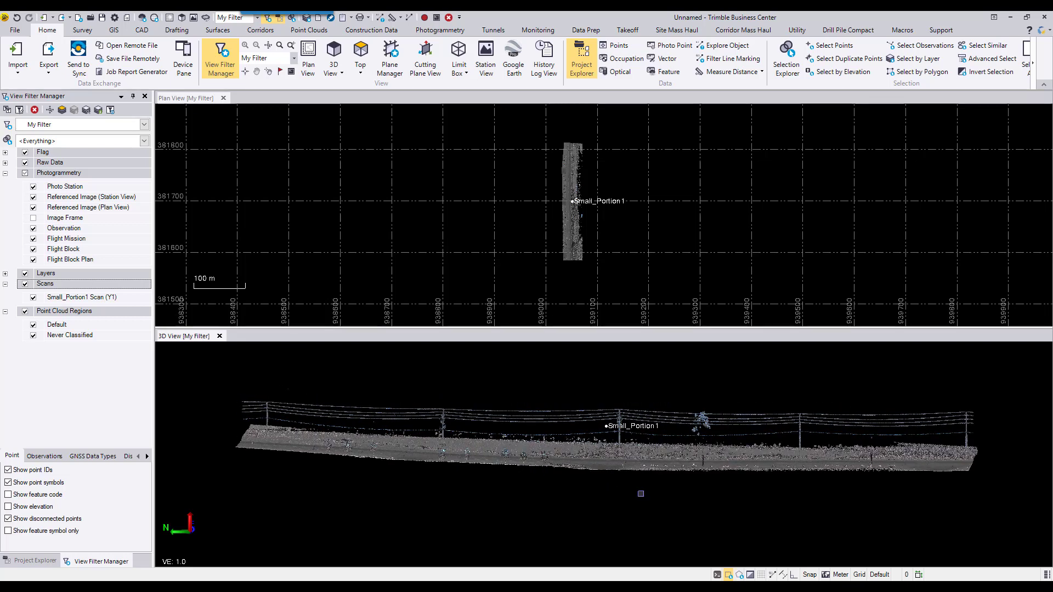